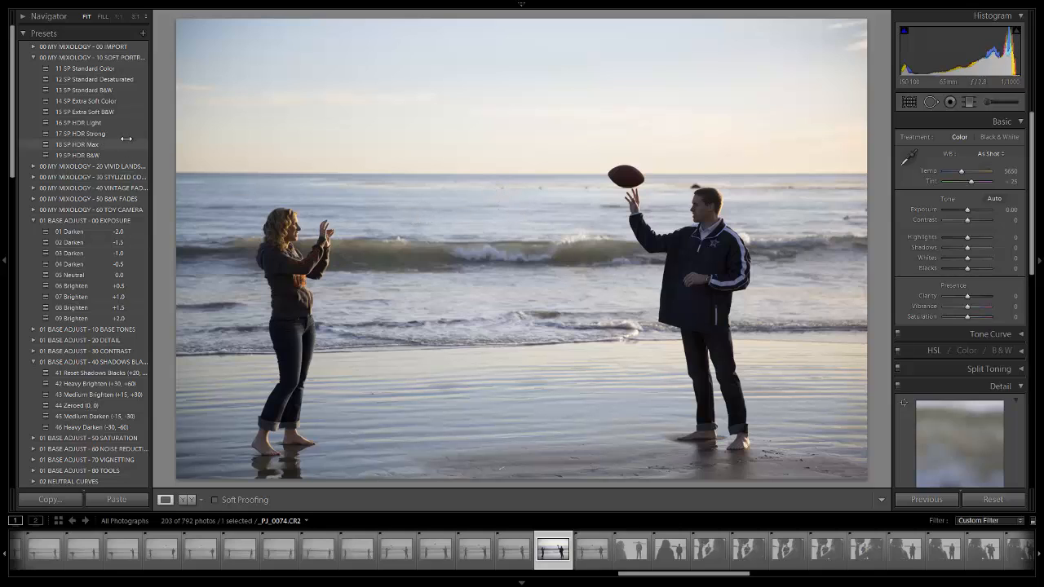
- Show the beach photo's info overlay and hide it again
key(i)
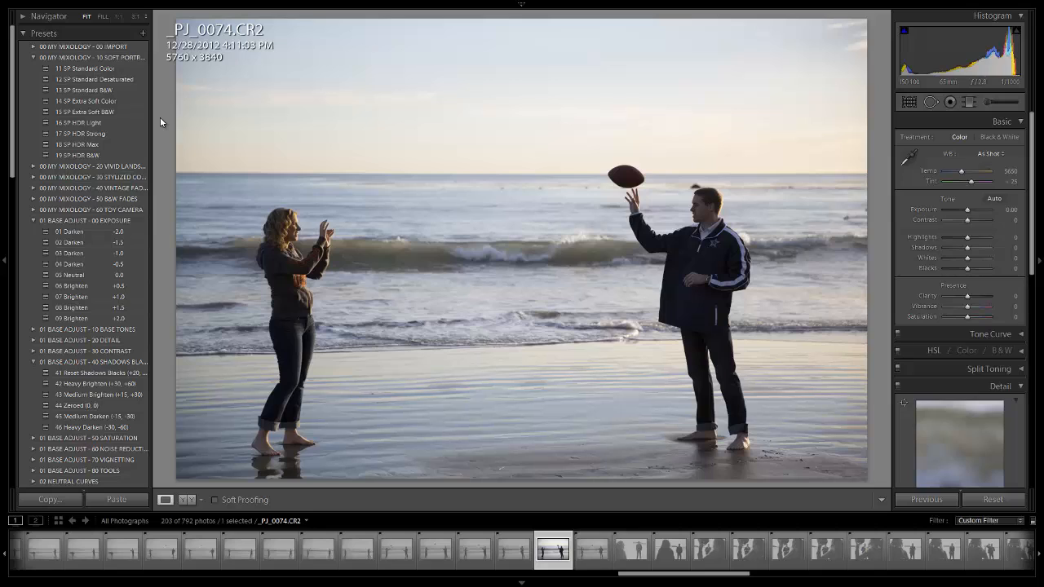
key(i)
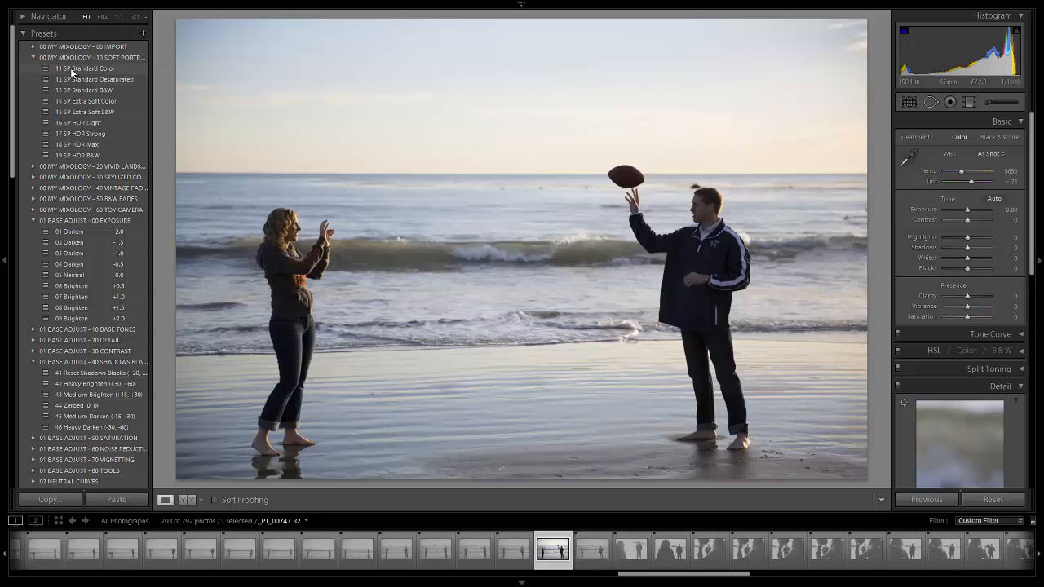
- Apply the 16 SP HDR Light preset and the 04 Darken -0.5 exposure preset to the beach photo
click(69, 123)
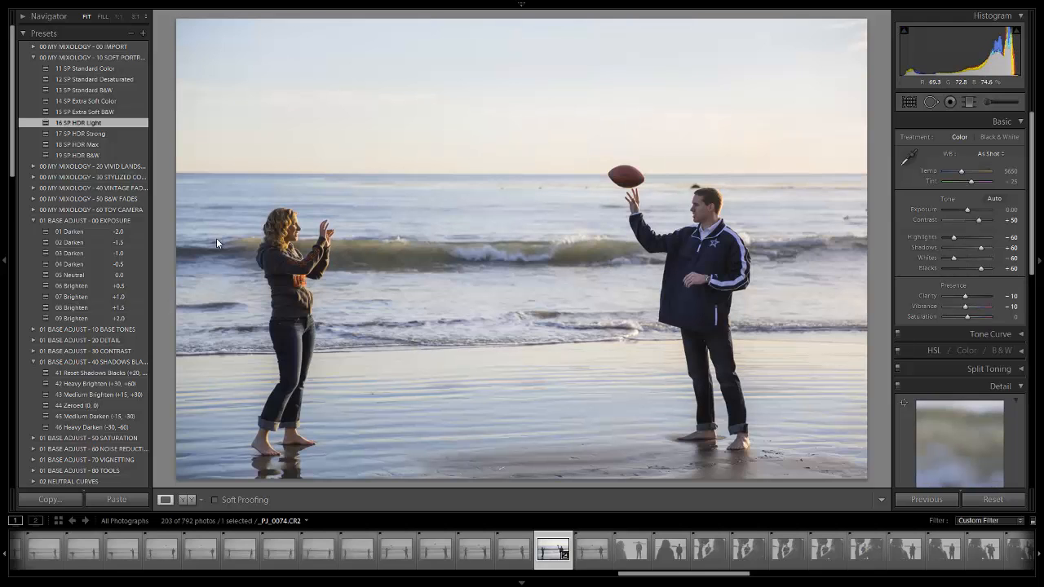
click(113, 265)
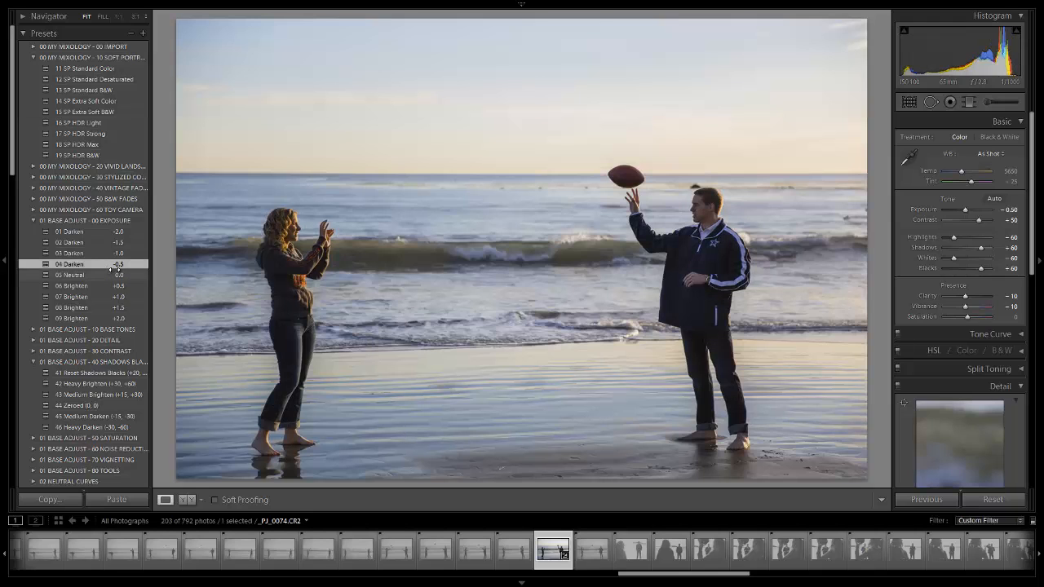
- Apply the 42 Heavy Brighten (+30, +60) shadows and blacks preset, and raise Shadows to +40
scroll(113, 266, down, 3)
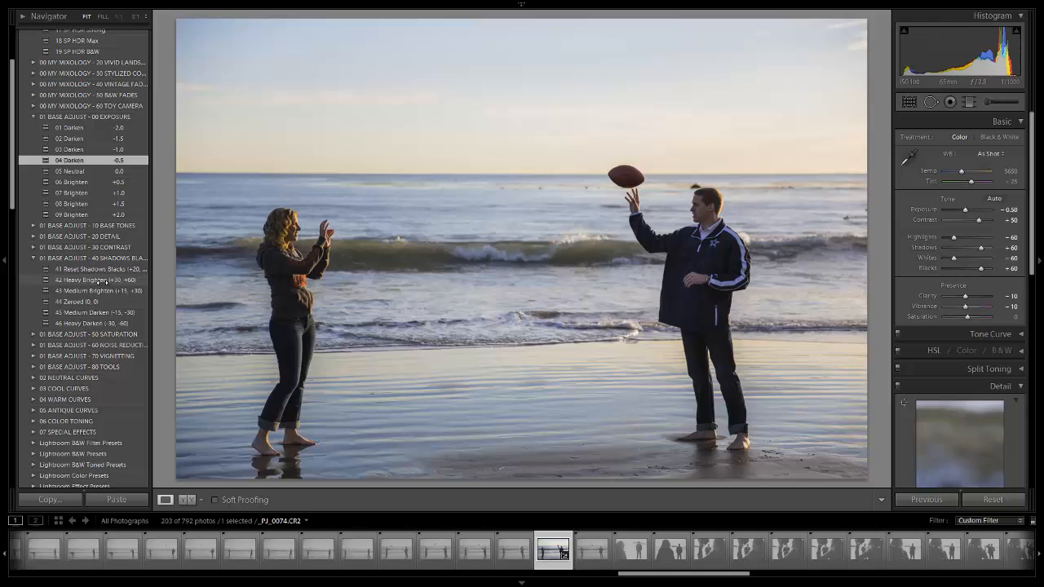
click(102, 281)
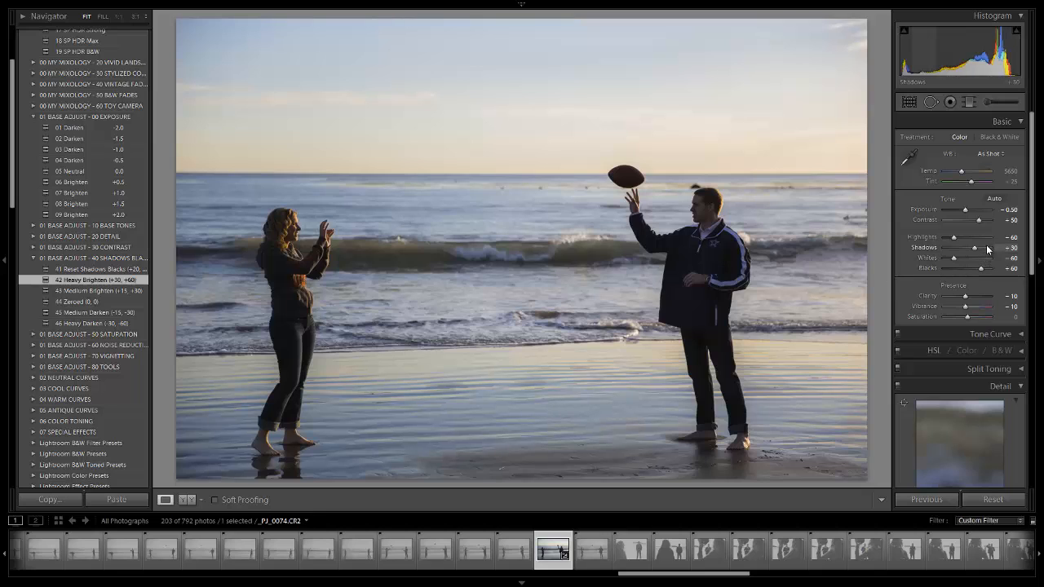
key(Up)
key(Up)
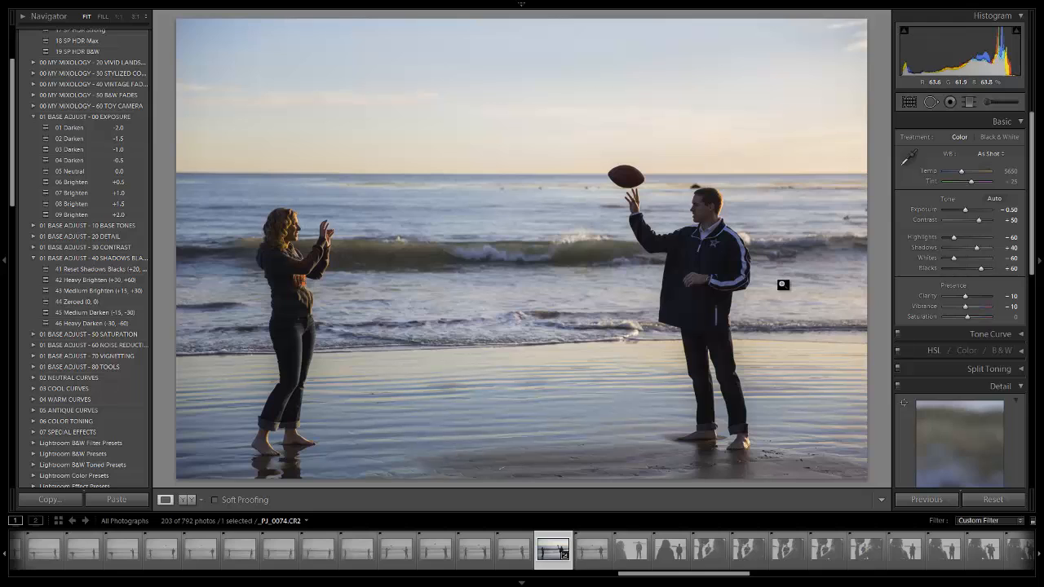
- Collapse the expanded preset folders for shadows and blacks, exposure, and soft portraits
click(33, 258)
click(33, 116)
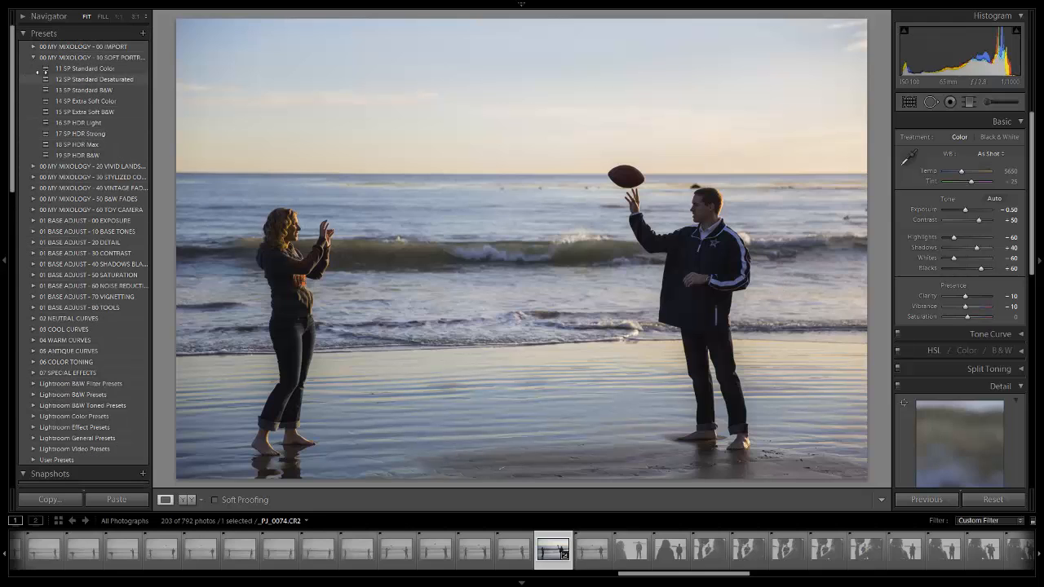
click(33, 57)
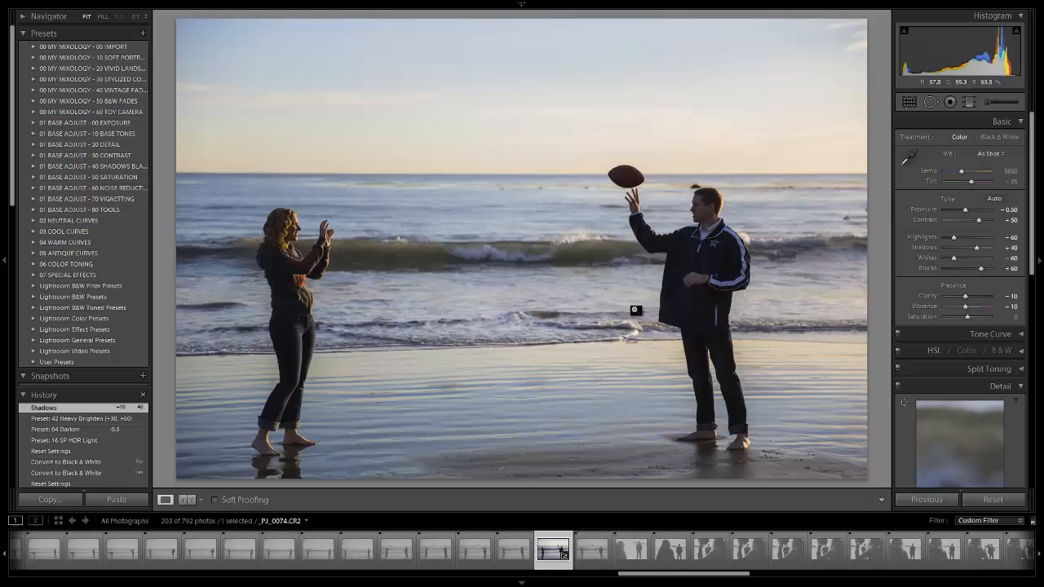
- Warm the photo by setting the white balance temperature to 8481
click(973, 170)
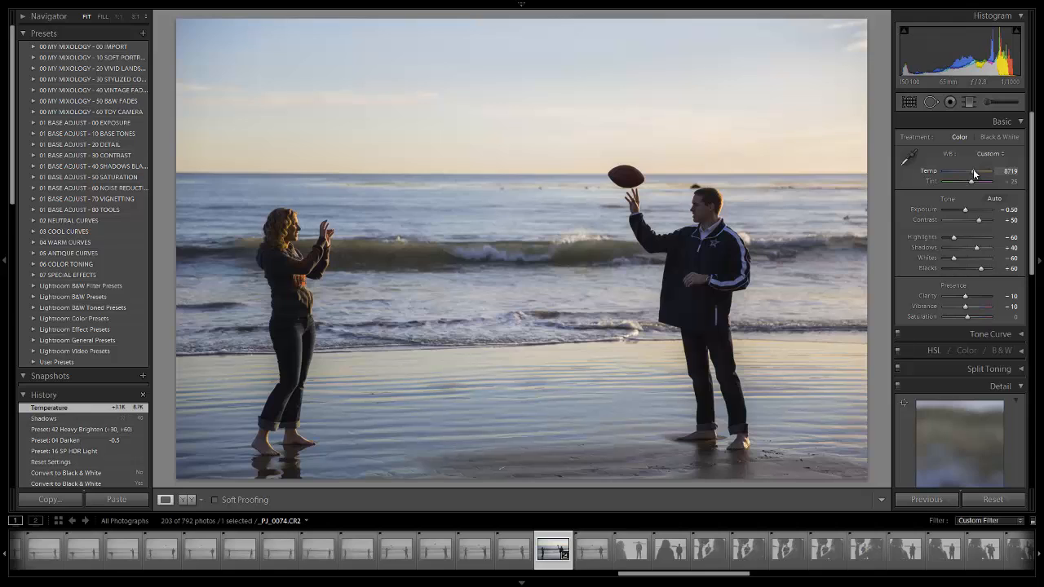
drag(973, 171, 971, 178)
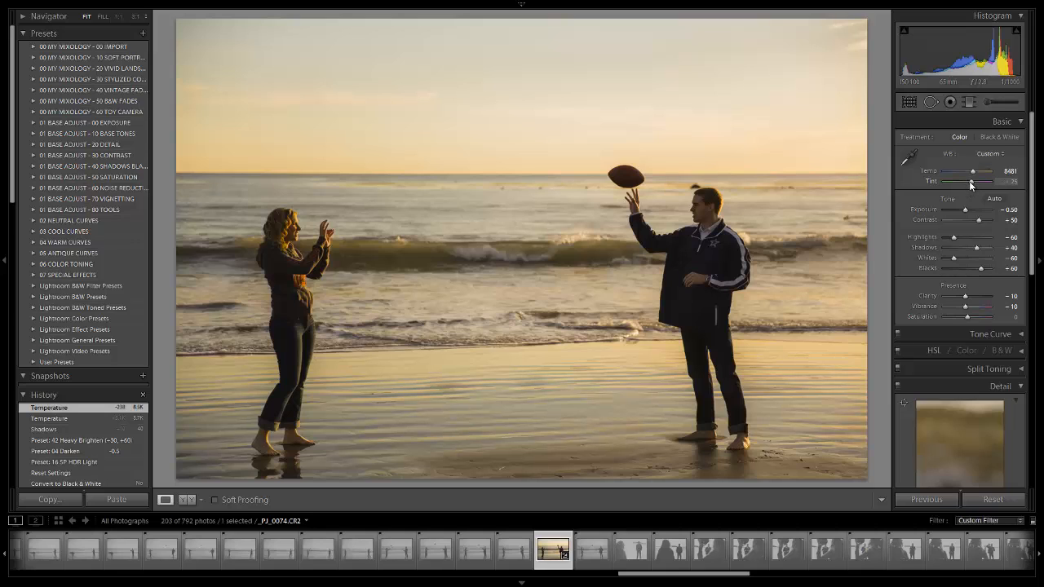
- Try a greener tint of -4, and settle on a white balance tint of +30
drag(969, 182, 965, 182)
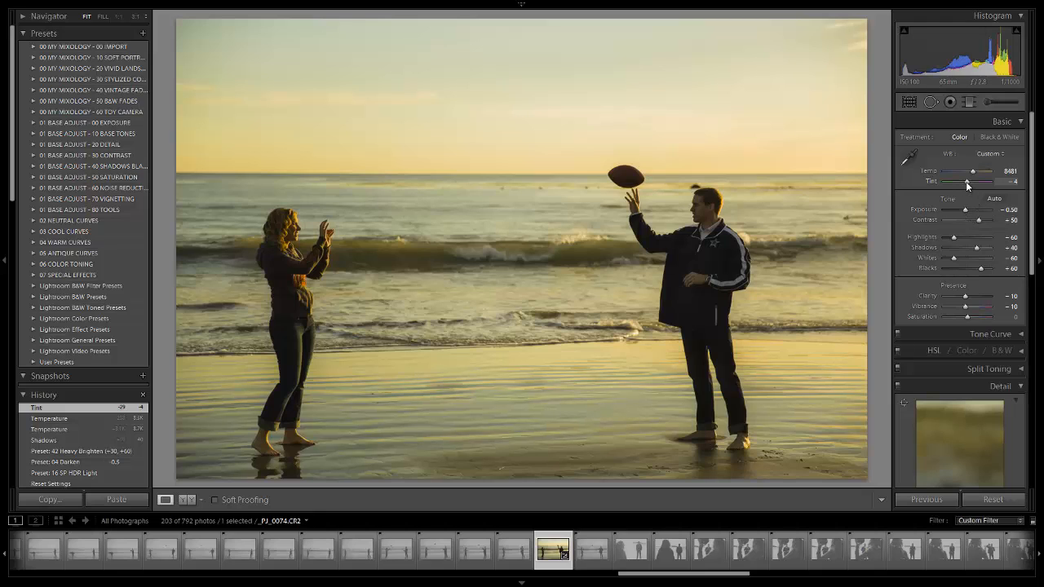
drag(966, 181, 970, 184)
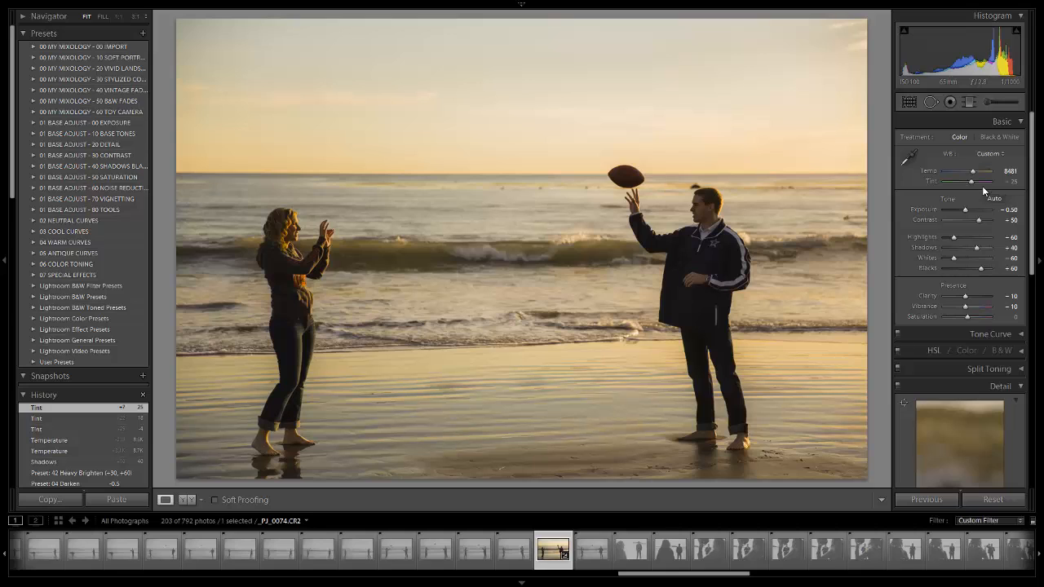
key(Up)
- Warm the photo further by raising the white balance temperature to 9531
key(shift+Up)
key(shift+Up)
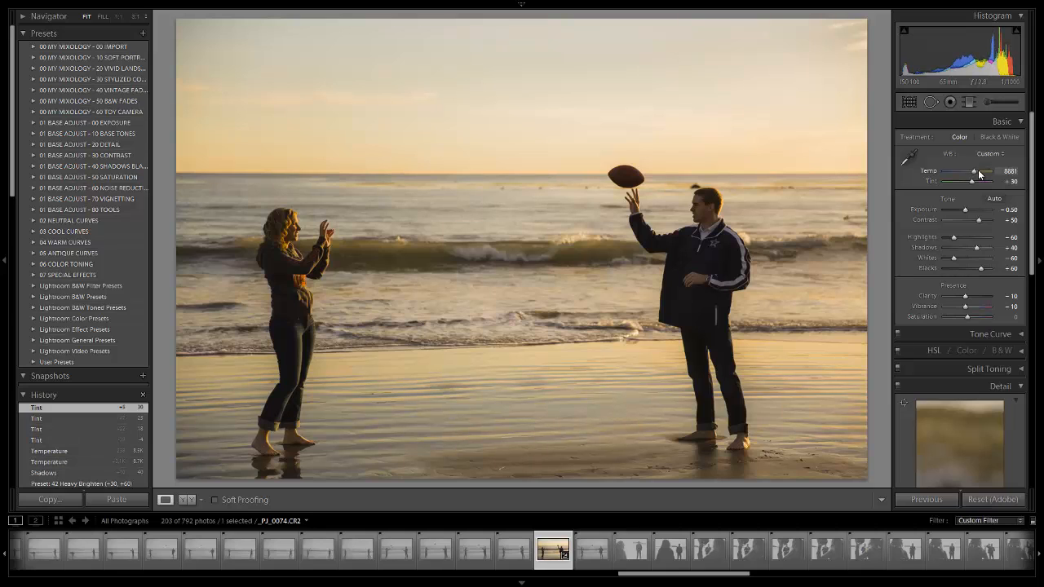
key(shift+Up)
key(shift+Up)
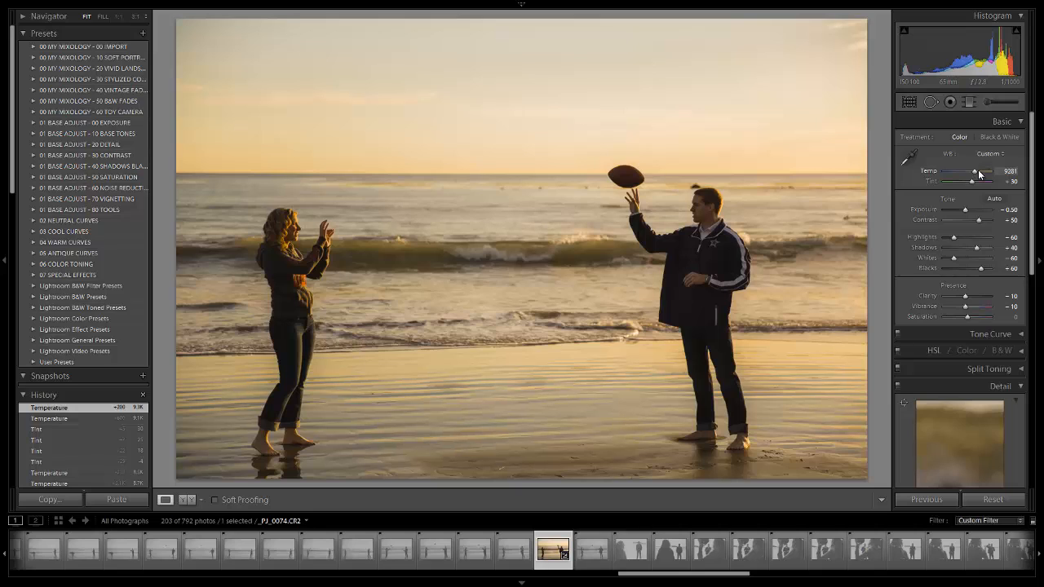
key(shift+Up)
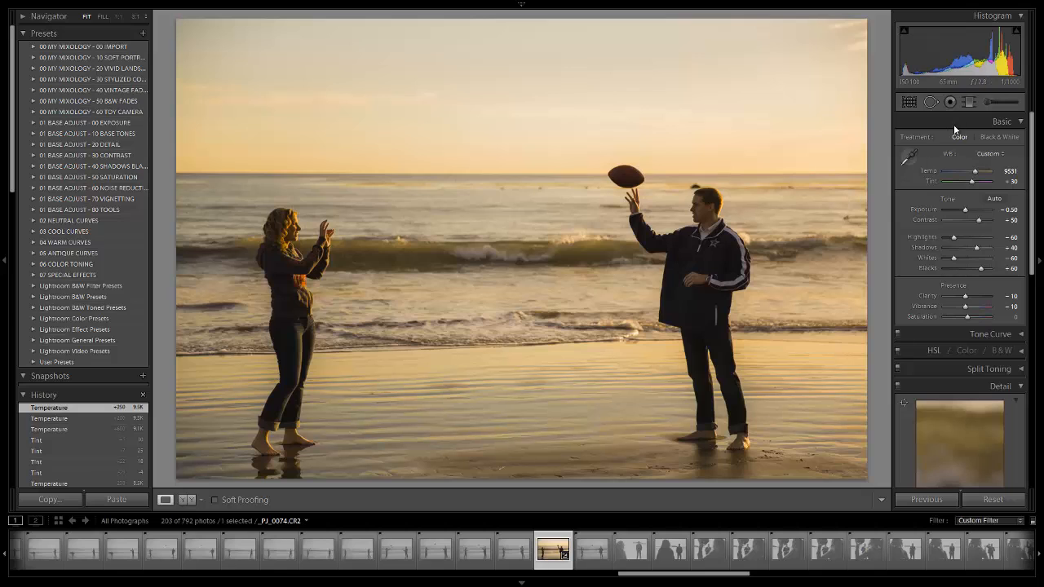
- View the Adjustment Brush settings and close the brush without painting
click(986, 101)
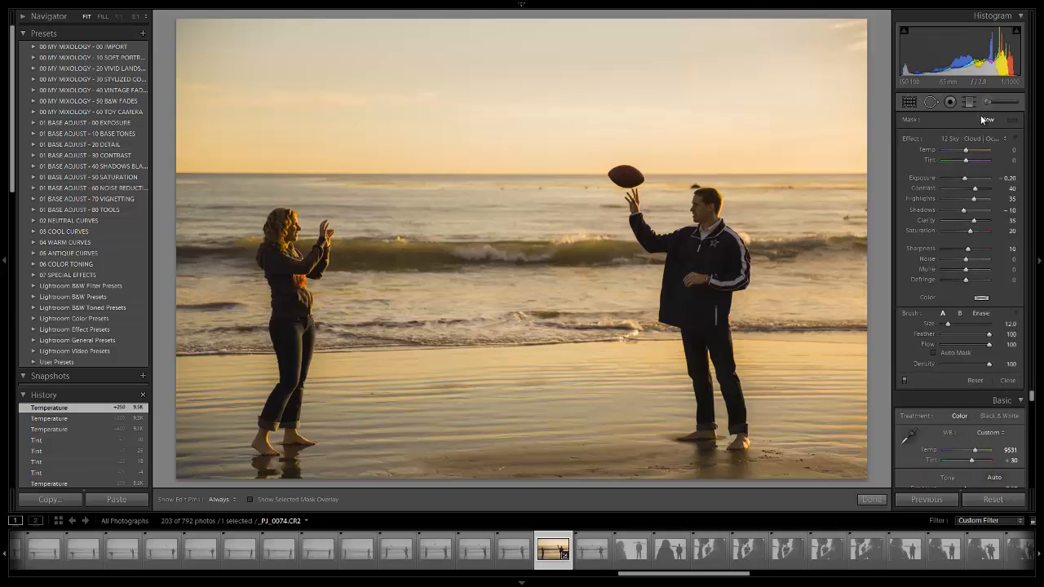
click(983, 102)
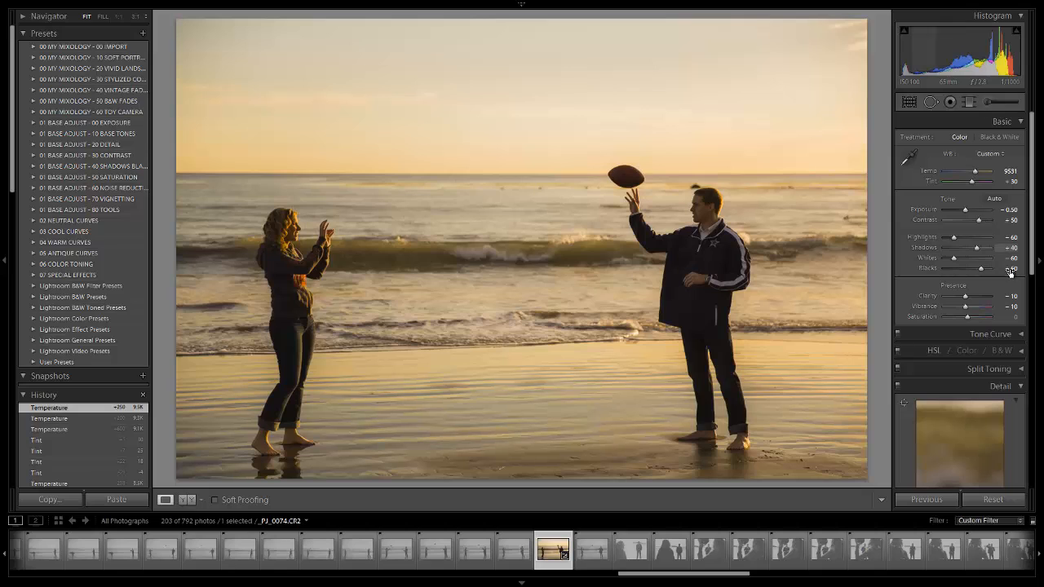
- Compare the photo with Vibrance at 0 and -10, leaving Vibrance set to 0
double_click(967, 308)
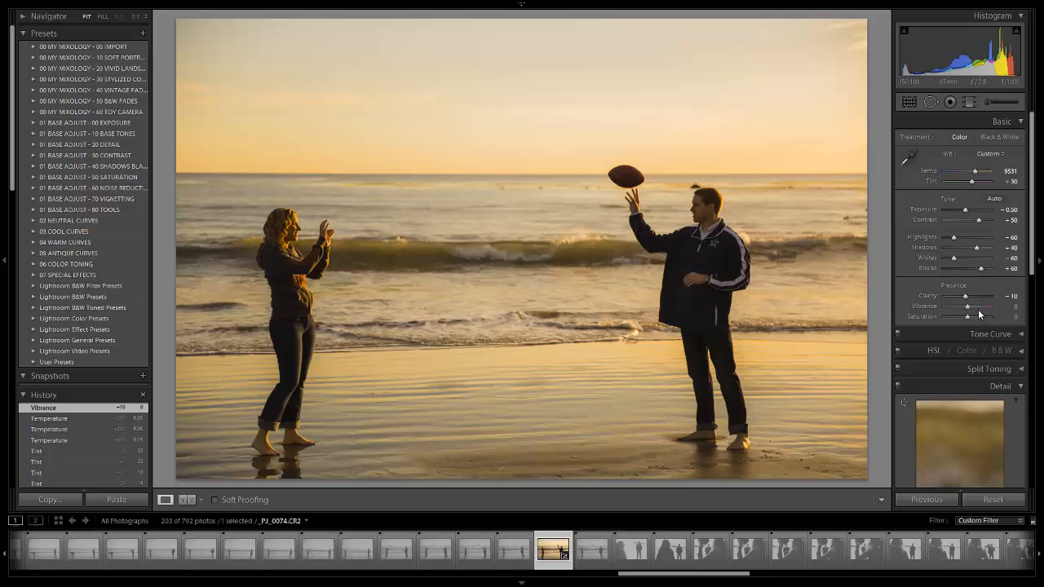
key(Down)
key(Down)
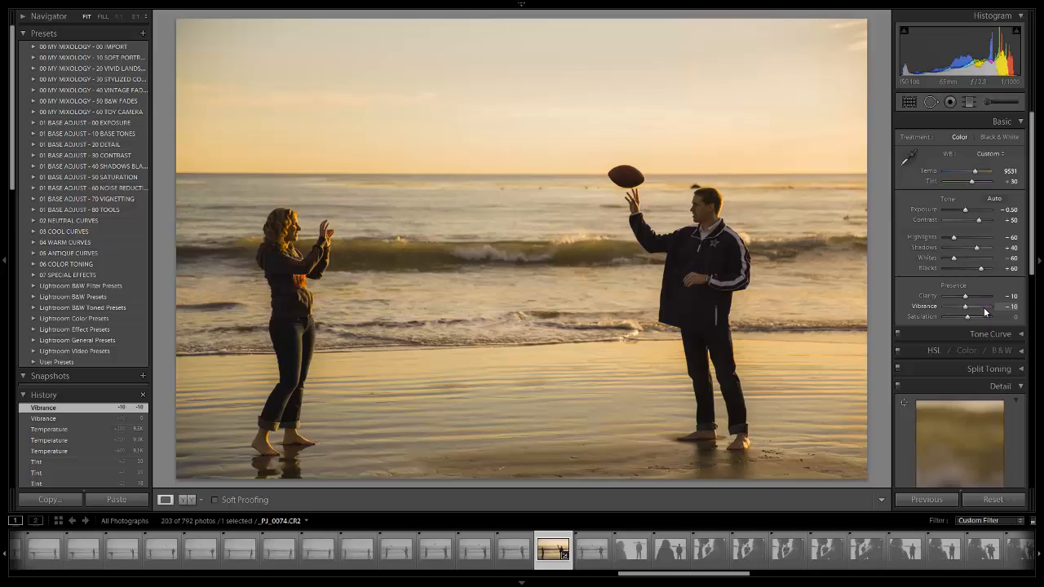
key(Up)
key(Up)
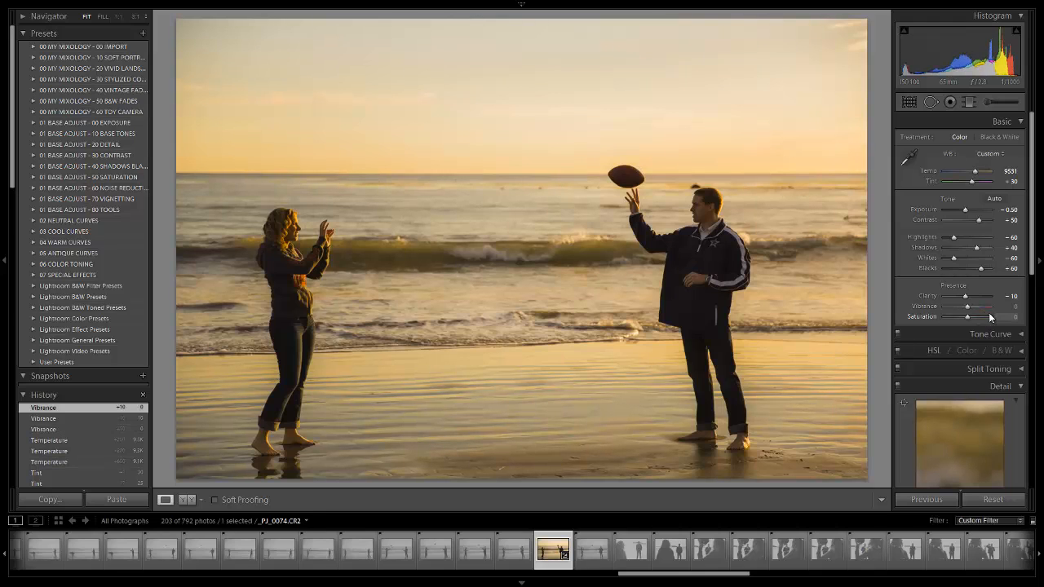
- Expand the Tone Curve and review the curve, sharpening, noise reduction, lens vignetting and effects settings
scroll(988, 313, down, 2)
click(1009, 266)
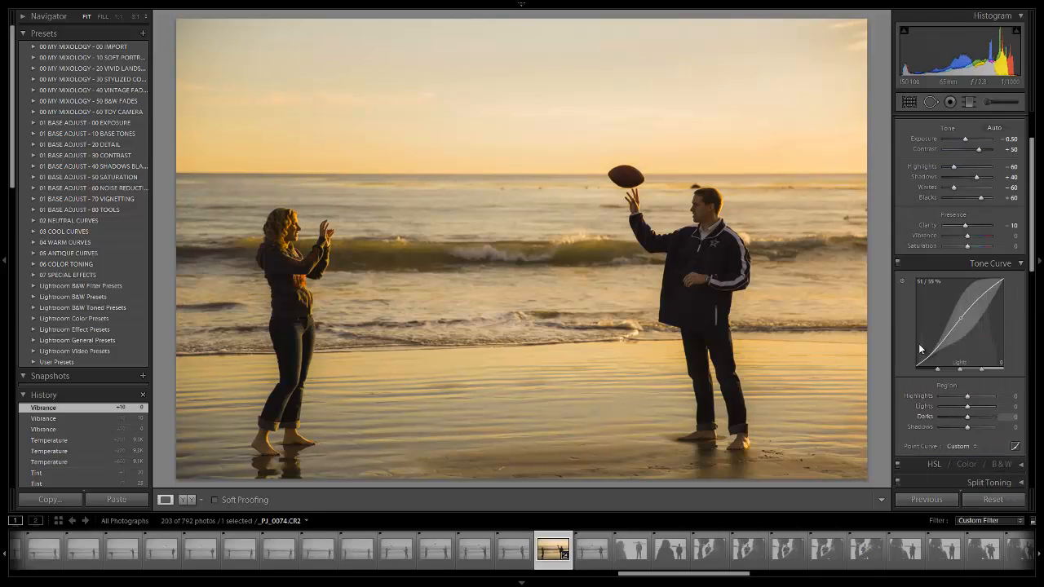
scroll(1002, 283, down, 5)
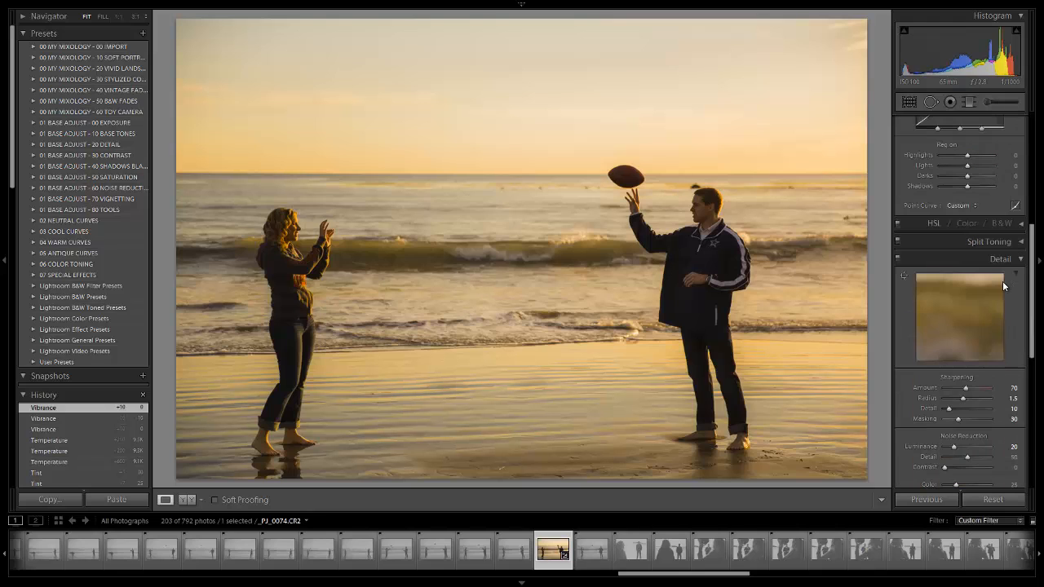
scroll(1010, 248, down, 2)
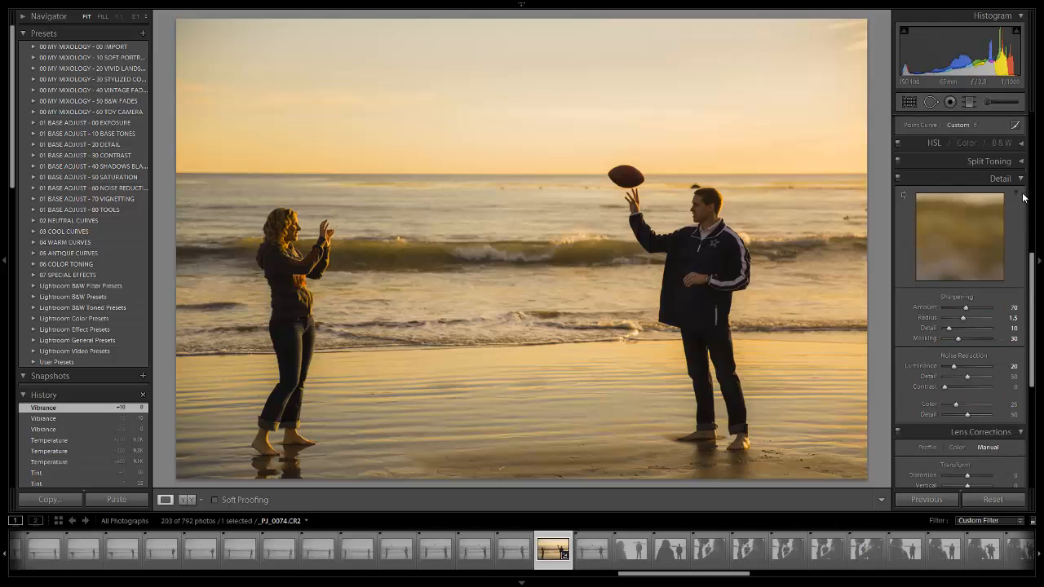
scroll(1008, 243, down, 2)
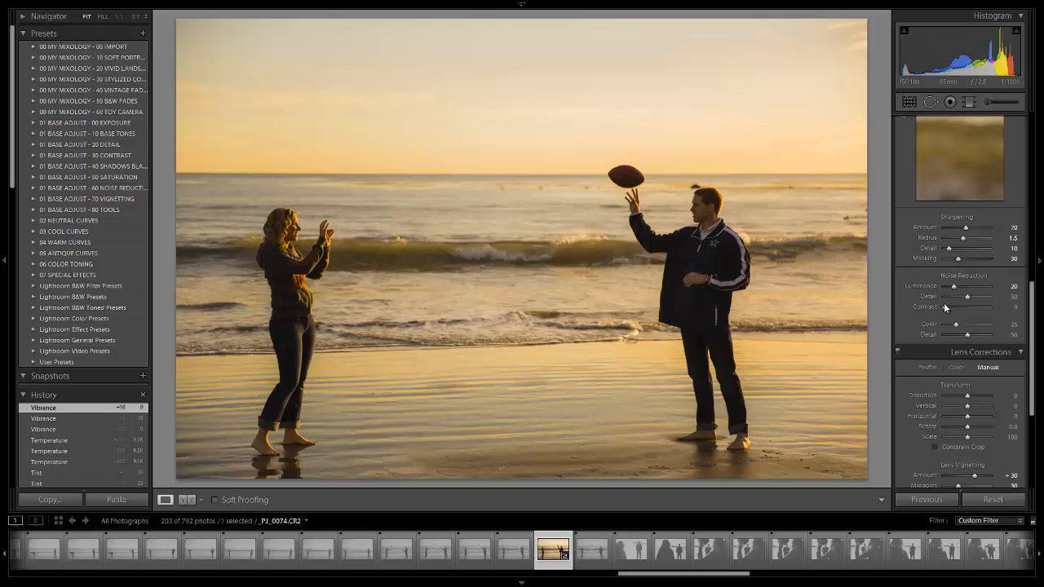
scroll(965, 281, down, 5)
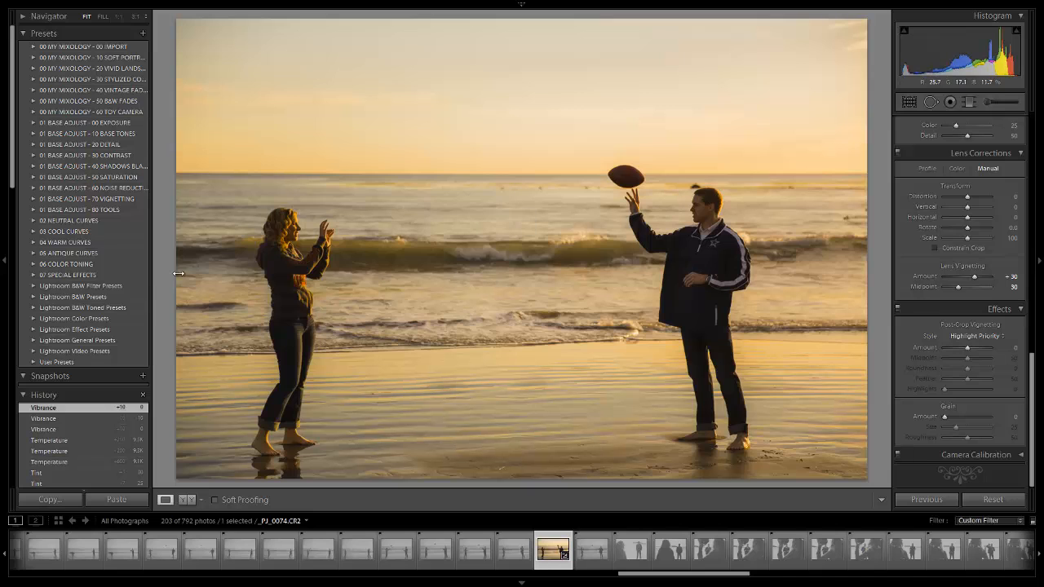
scroll(965, 218, up, 10)
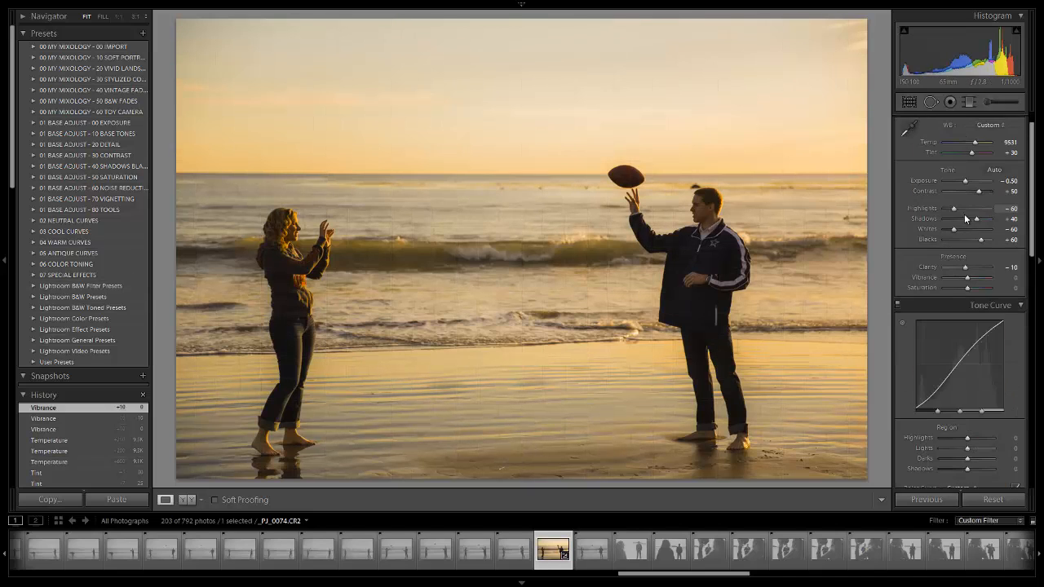
scroll(966, 219, up, 2)
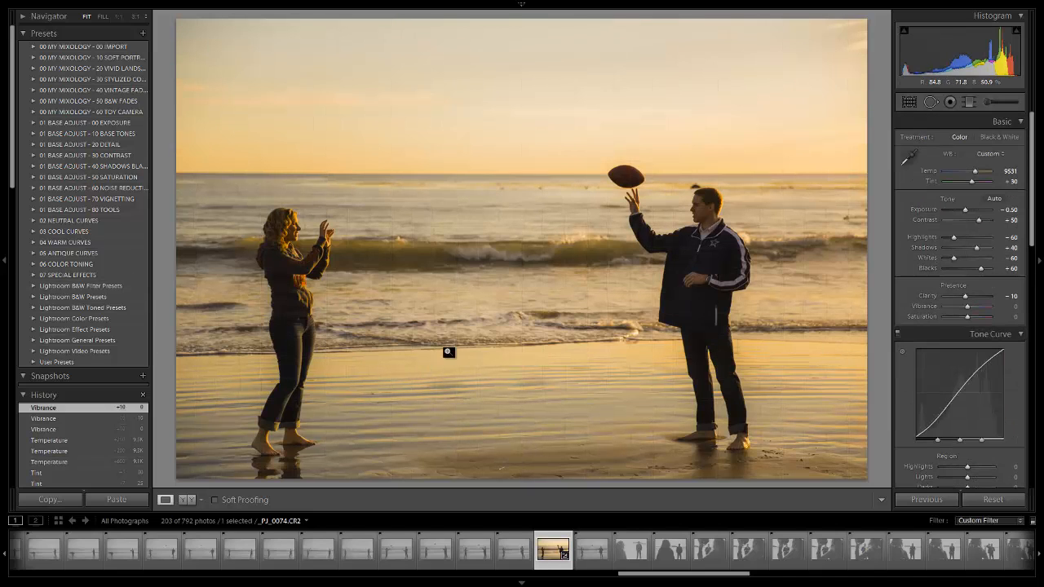
scroll(966, 268, down, 3)
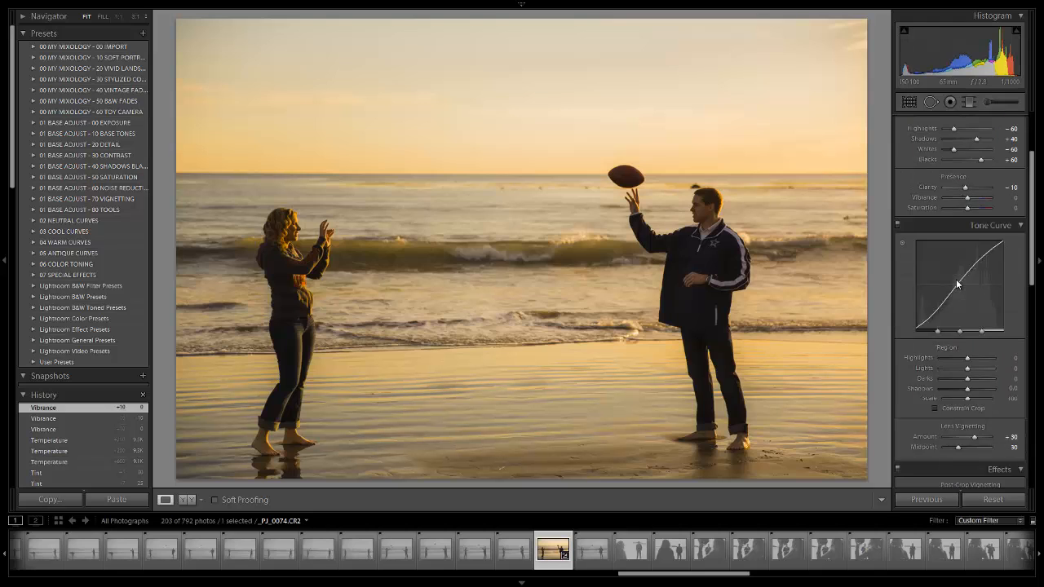
scroll(956, 279, up, 3)
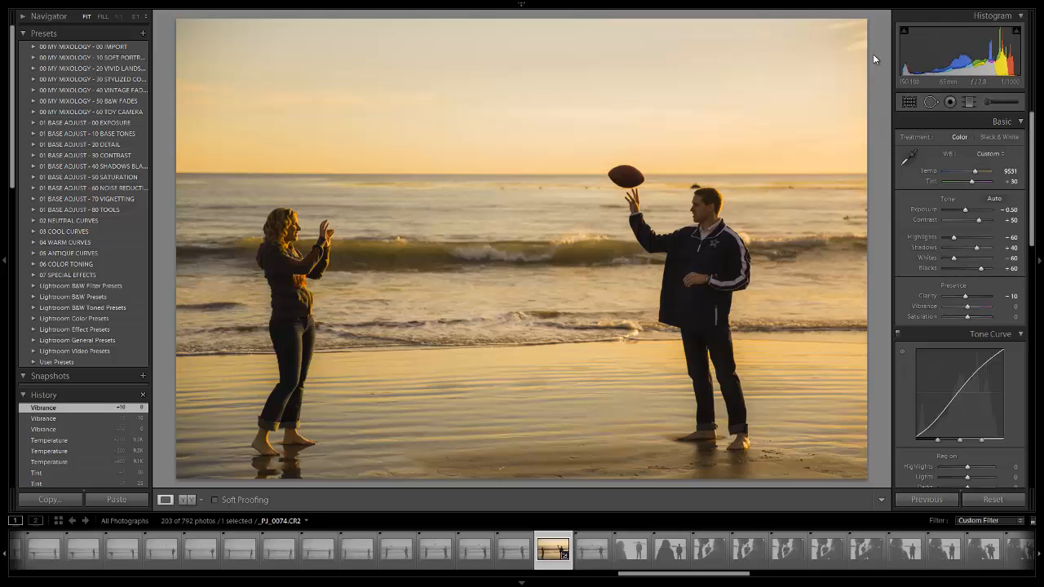
- Crop the photo tighter around the couple at the locked aspect ratio, trimming the image's top and right edges
key(r)
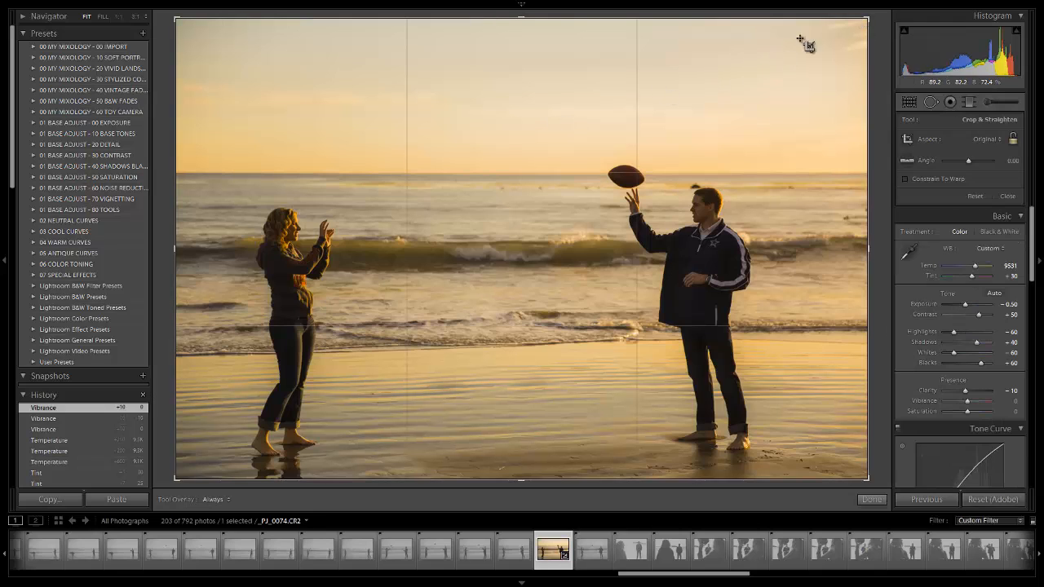
drag(869, 16, 843, 33)
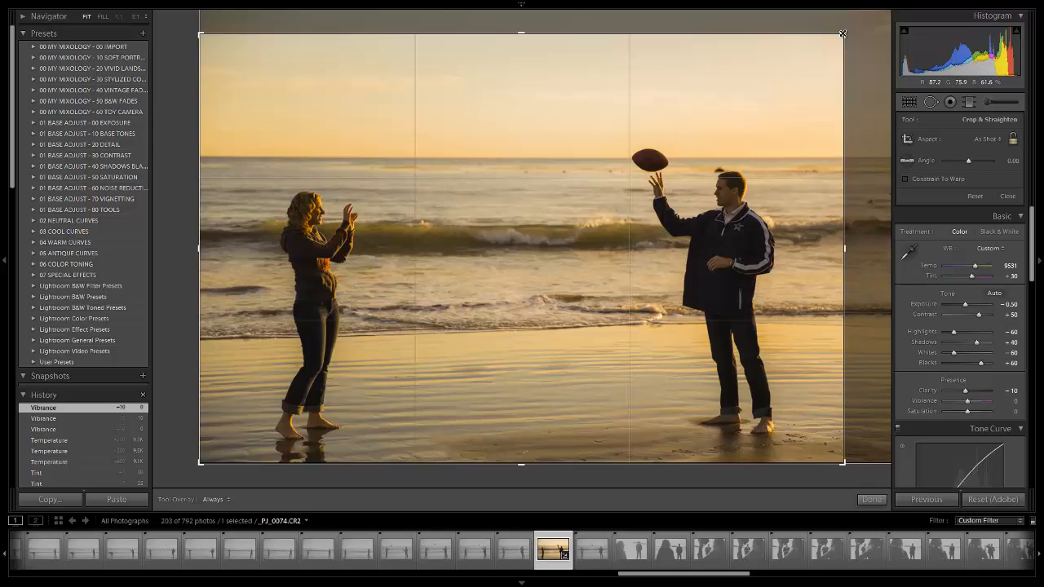
drag(842, 34, 842, 34)
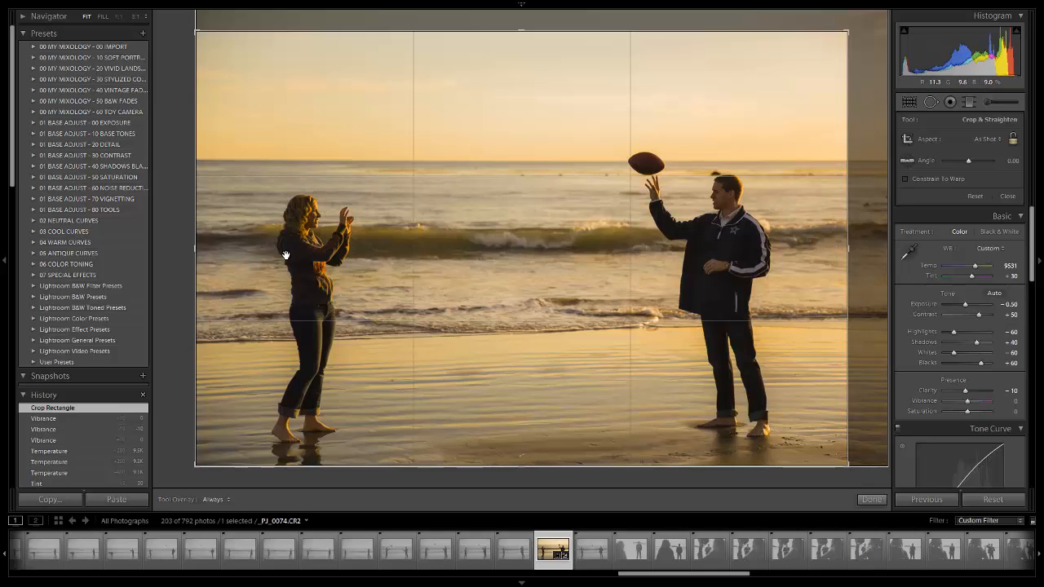
key(shift)
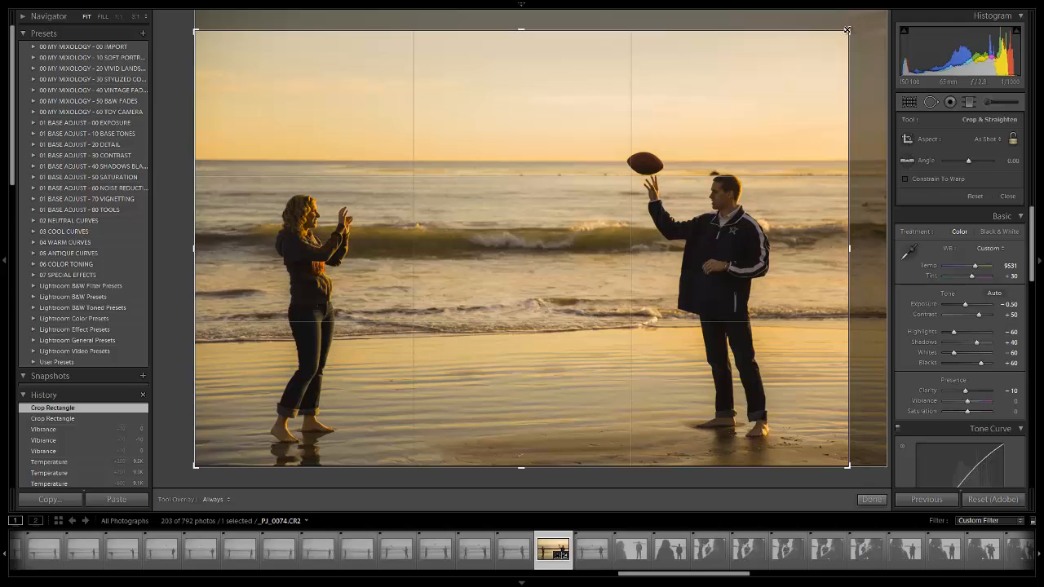
key(r)
key(r)
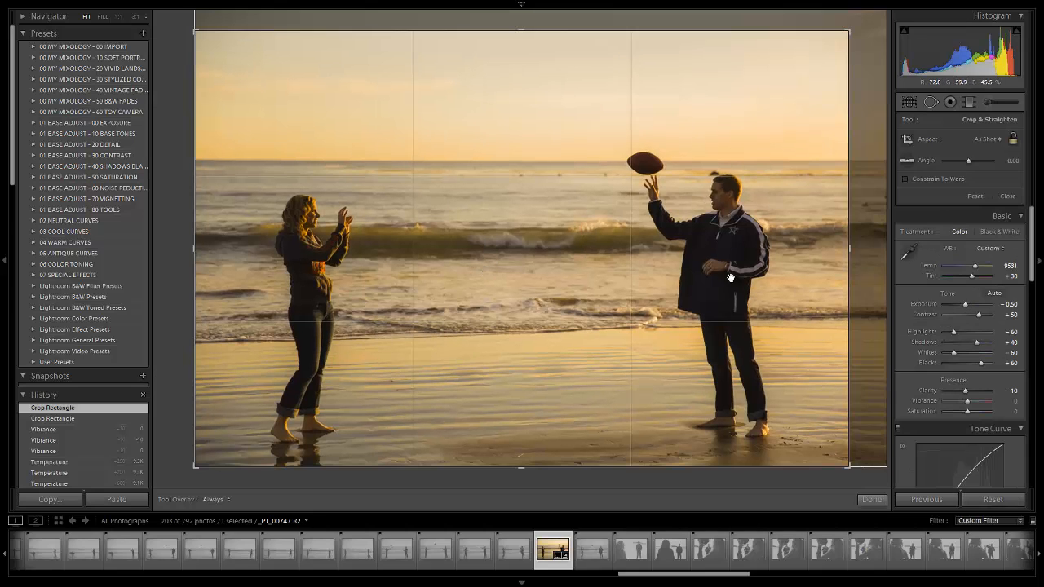
- Fine-tune the crop frame's upper corner beside the man and apply the crop
key(r)
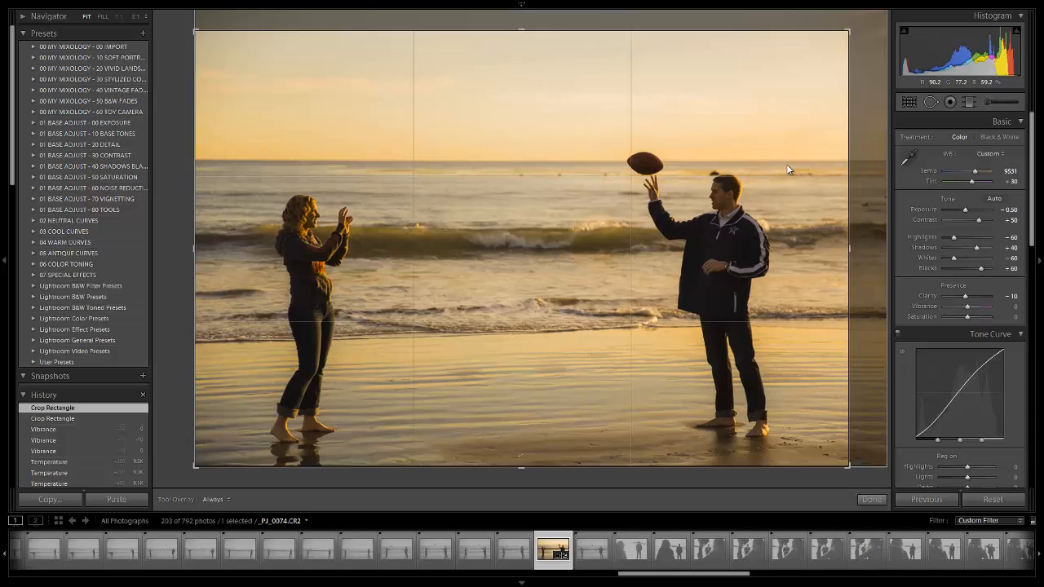
key(r)
drag(850, 30, 848, 31)
key(r)
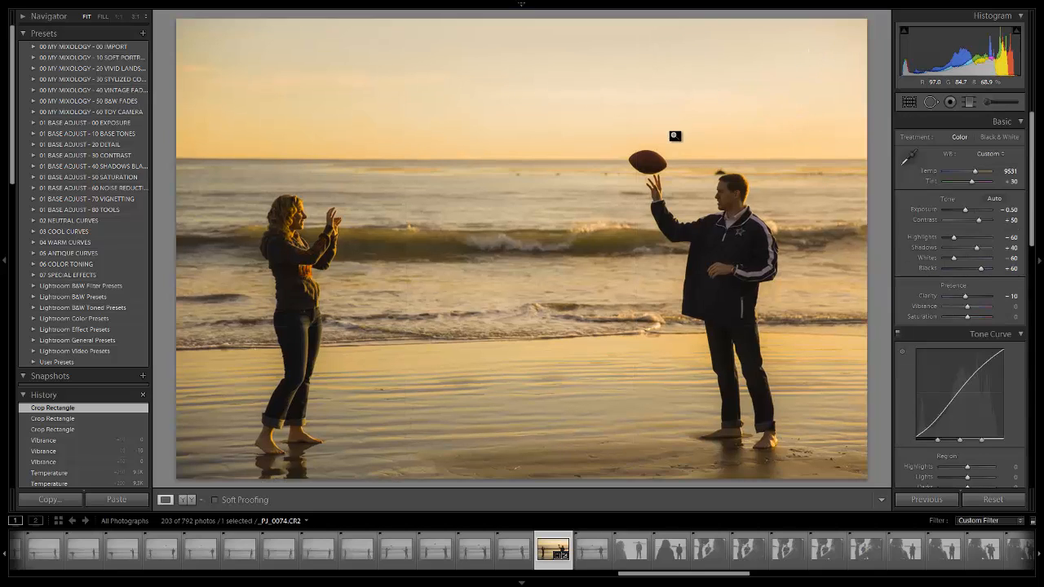
- Add a horizontal Graduated Filter with the 03 Dodge (Brighten) effect, running from beyond the photo's left edge to just past the woman
click(968, 102)
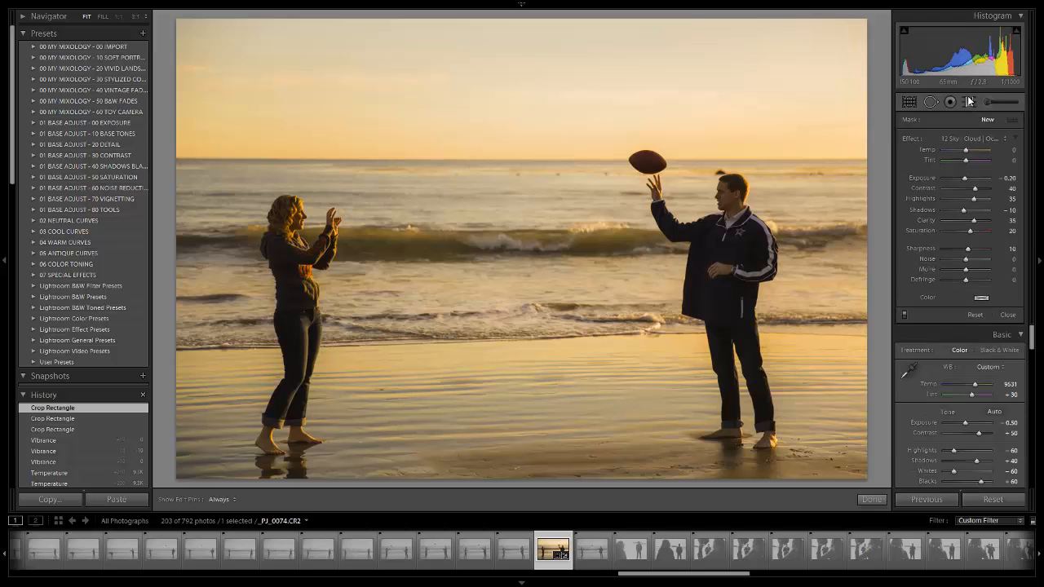
click(966, 140)
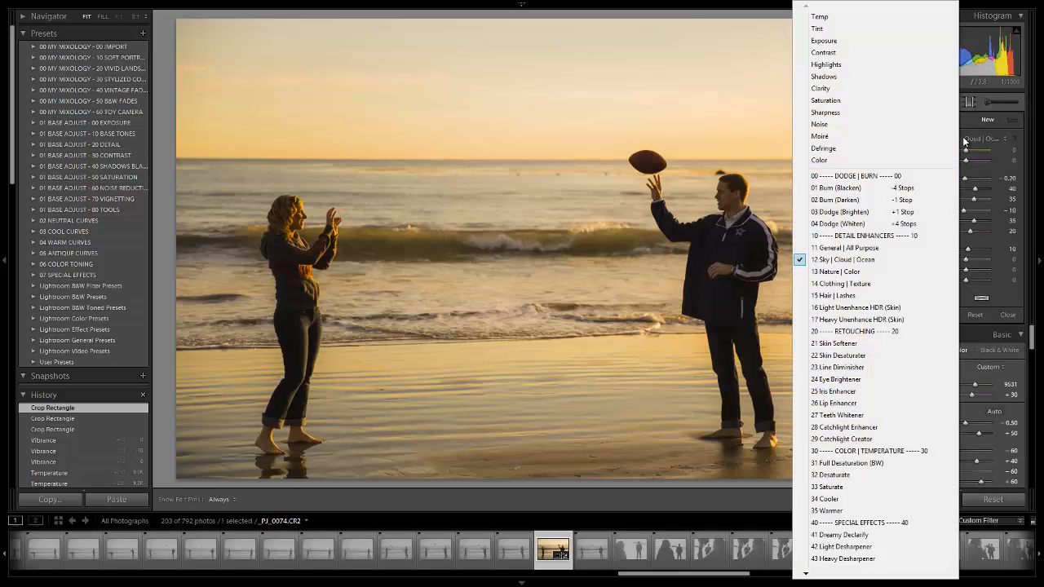
click(894, 213)
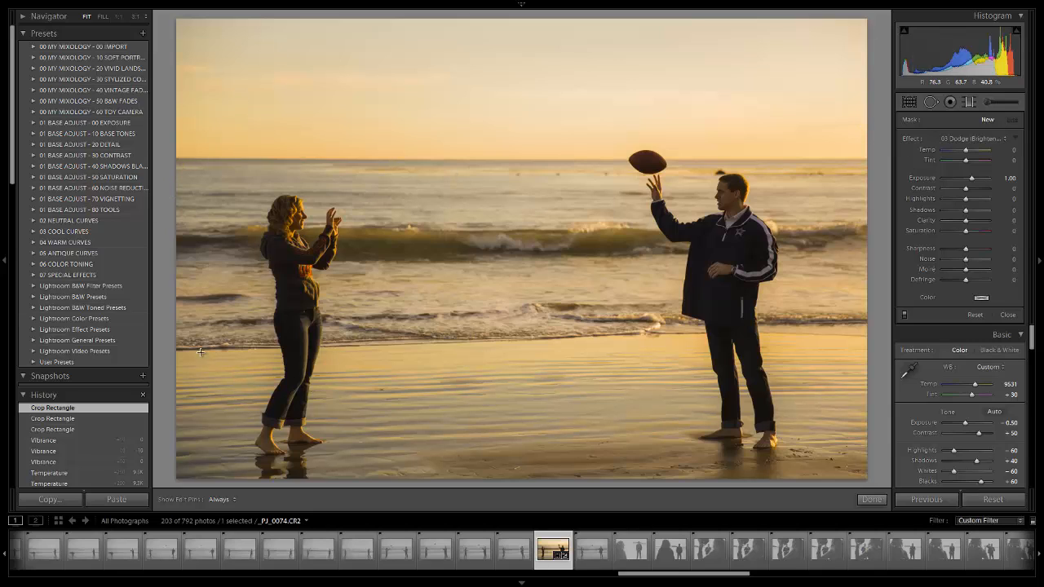
drag(160, 285, 361, 286)
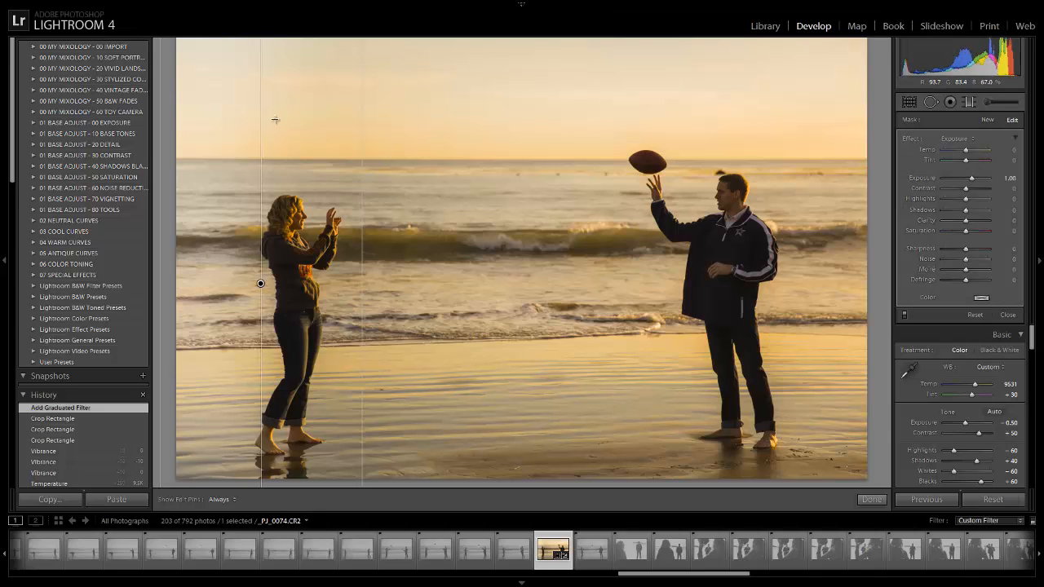
- Lower the graduated filter's Exposure to 0.24 and close the filter
key(shift)
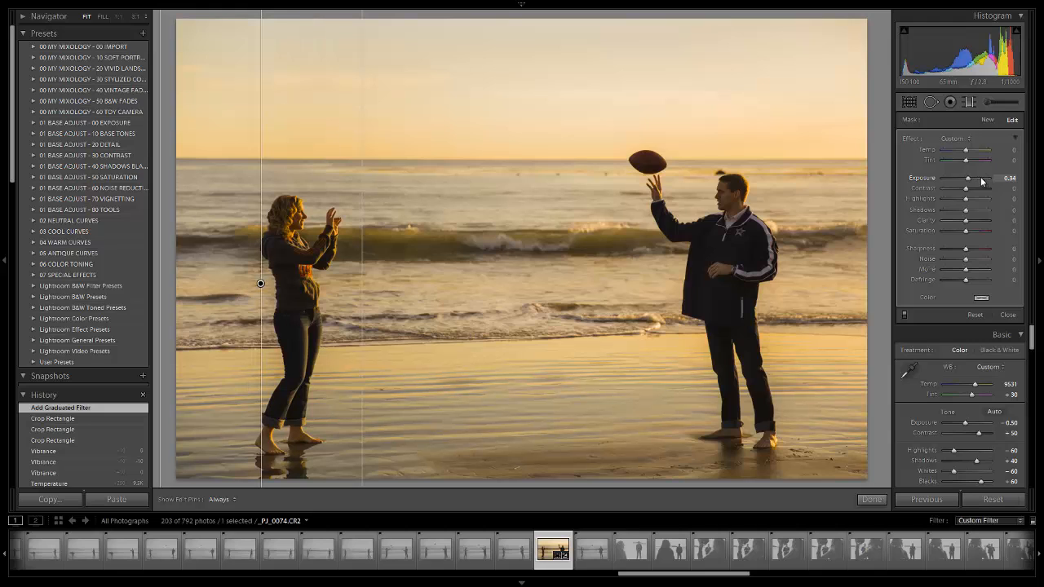
key(Down)
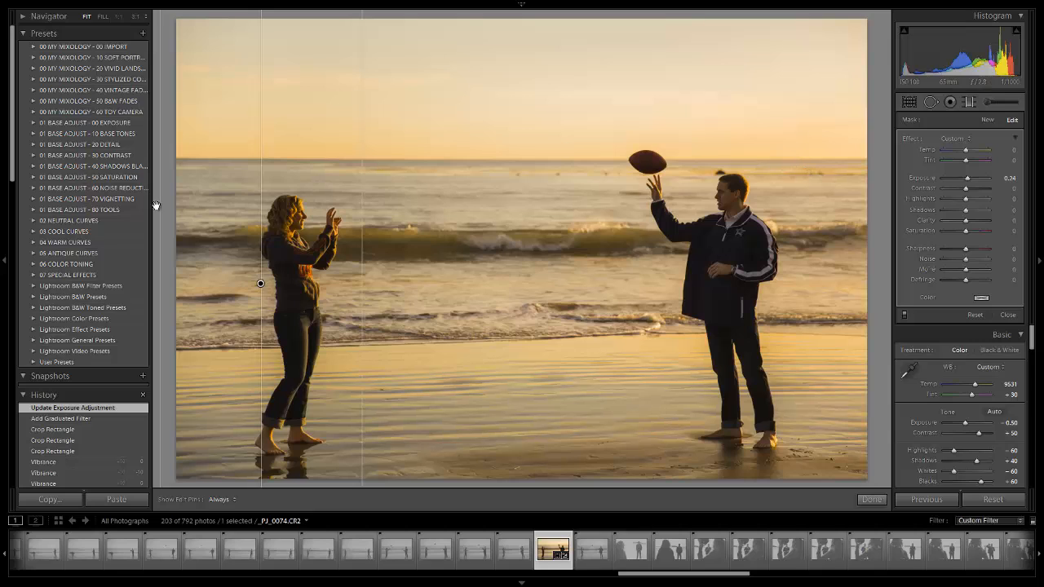
click(968, 102)
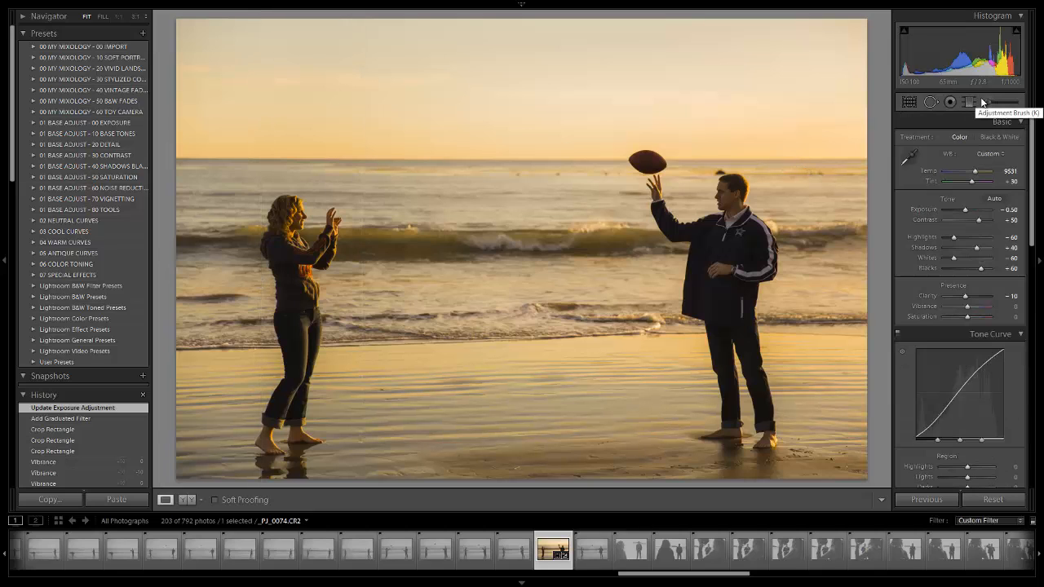
- Paint over the whole photo with the Adjustment Brush using the 12 Sky | Cloud | Ocean effect at brush size 38
click(984, 101)
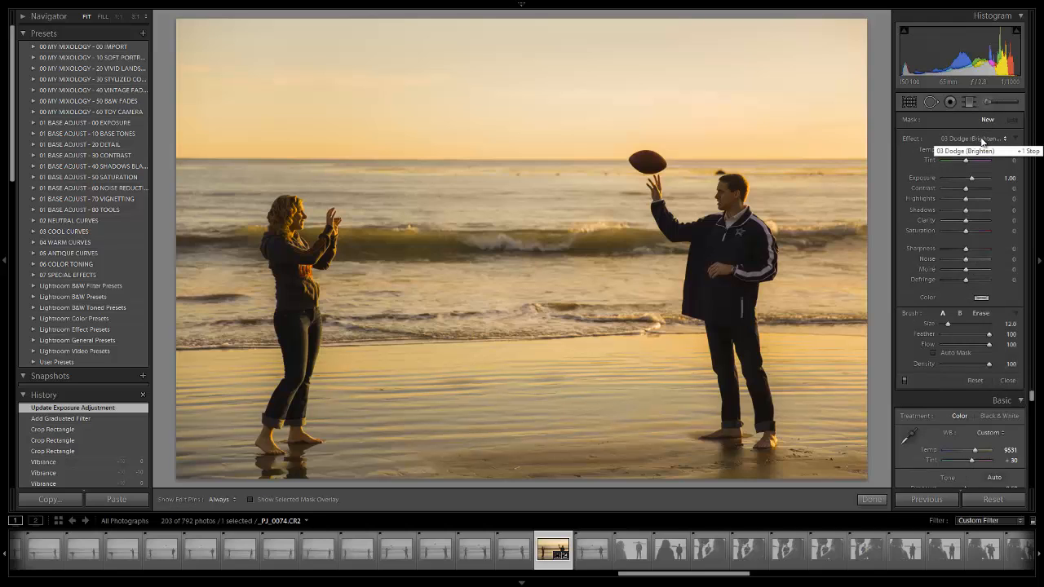
click(981, 138)
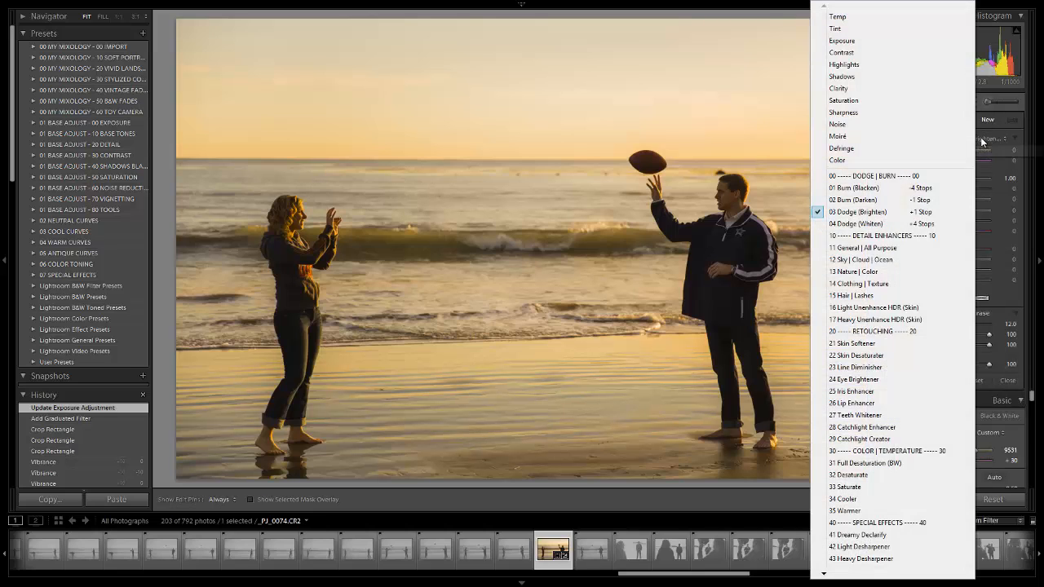
click(866, 260)
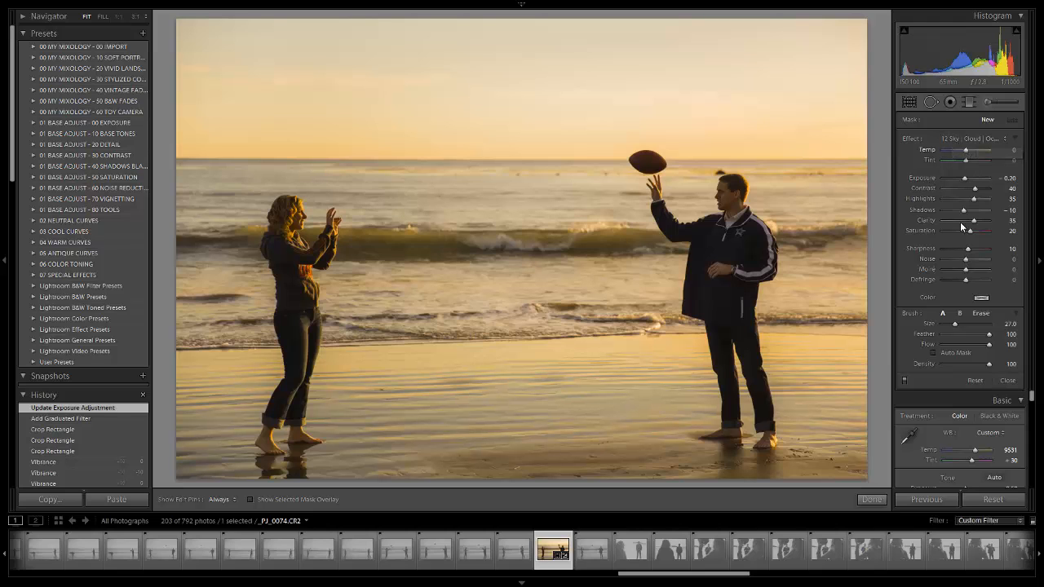
scroll(361, 119, up, 4)
key(h)
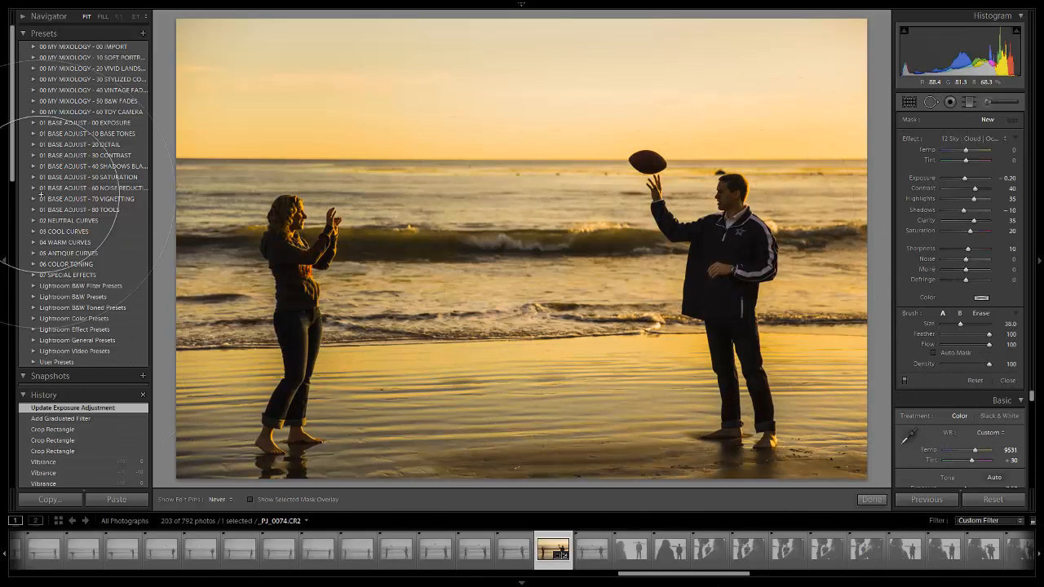
drag(940, 418, 938, 417)
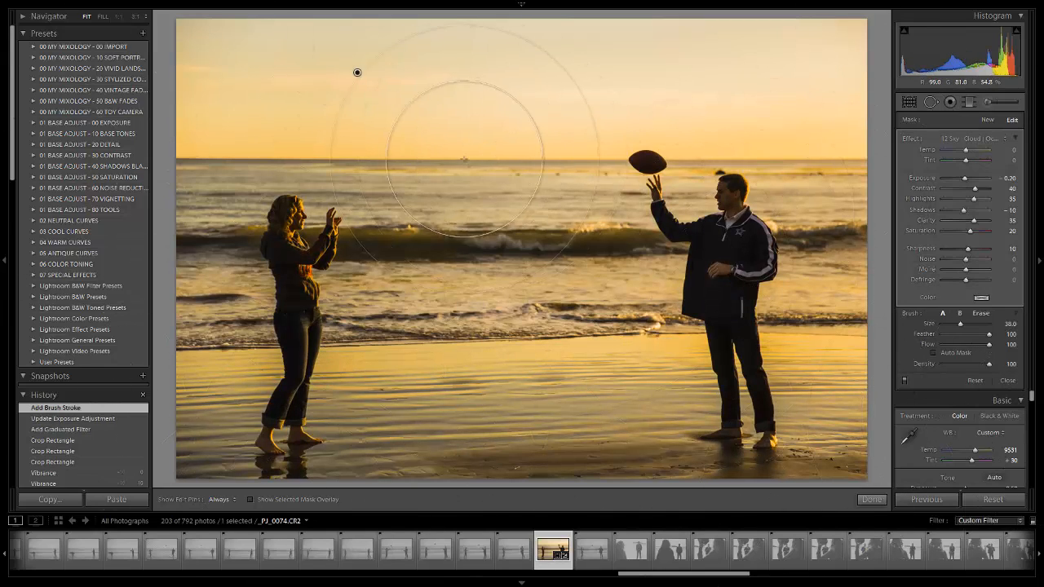
- Check the brush mask overlay and reduce the overall effect amount to Exposure -0.15, Contrast 31, Clarity 27 and Saturation 15
mouse_move(358, 72)
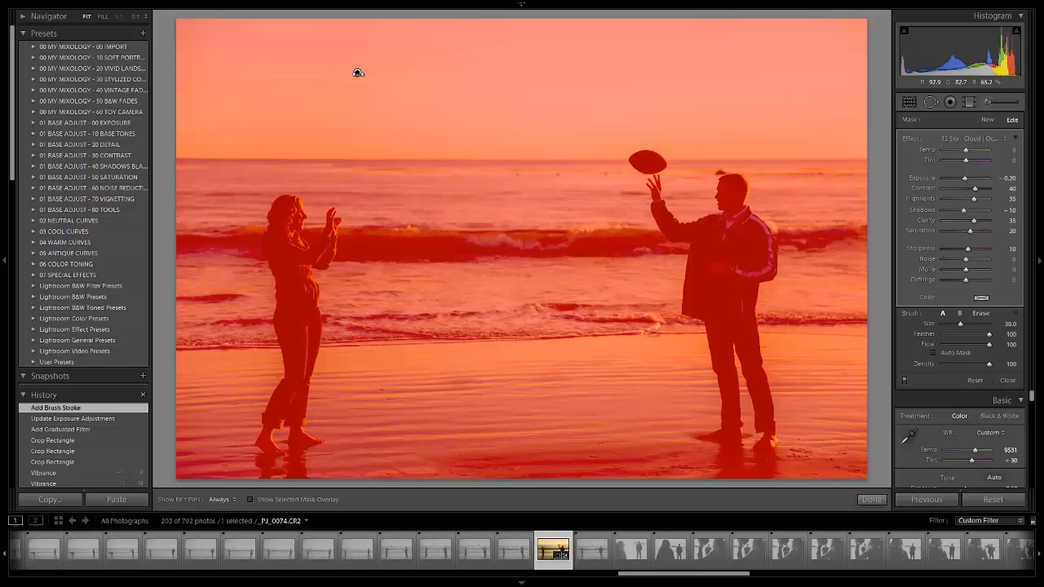
mouse_move(357, 72)
mouse_down()
mouse_move(328, 82)
mouse_move(466, 92)
mouse_move(344, 95)
mouse_up()
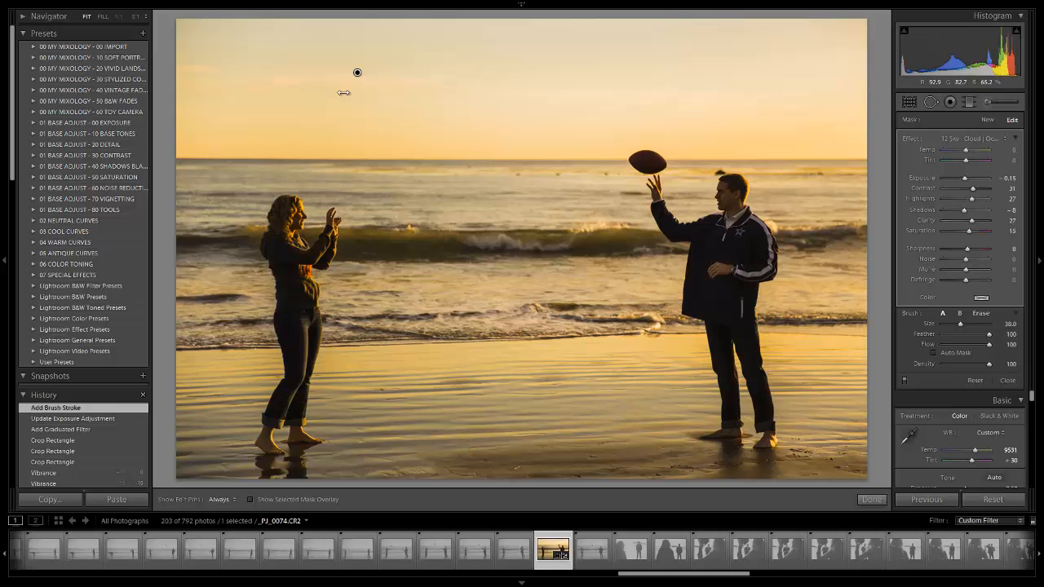
drag(343, 93, 384, 97)
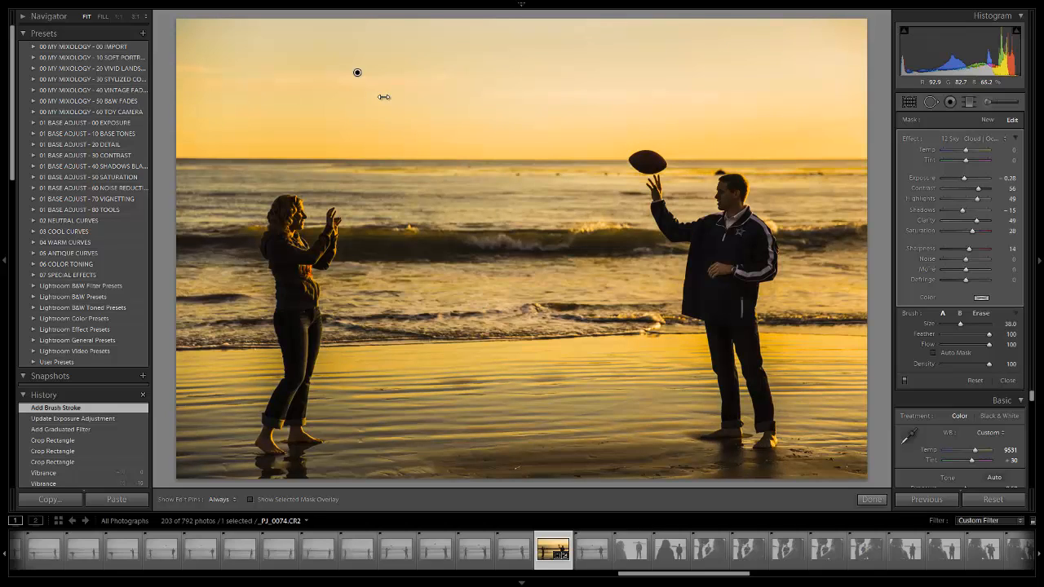
drag(383, 97, 329, 107)
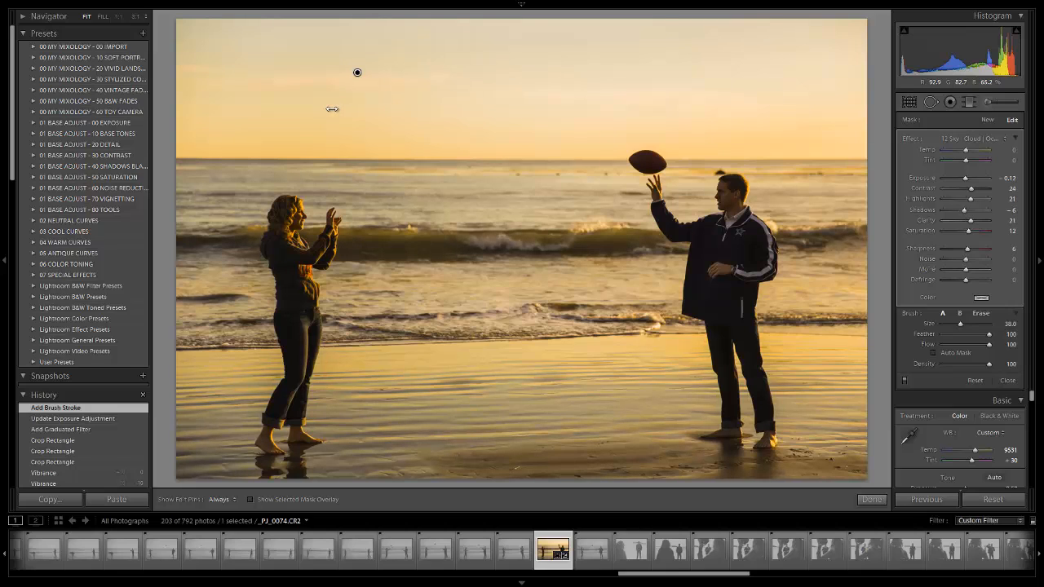
drag(333, 110, 344, 113)
mouse_move(342, 113)
mouse_down()
mouse_move(373, 113)
mouse_move(343, 119)
mouse_up()
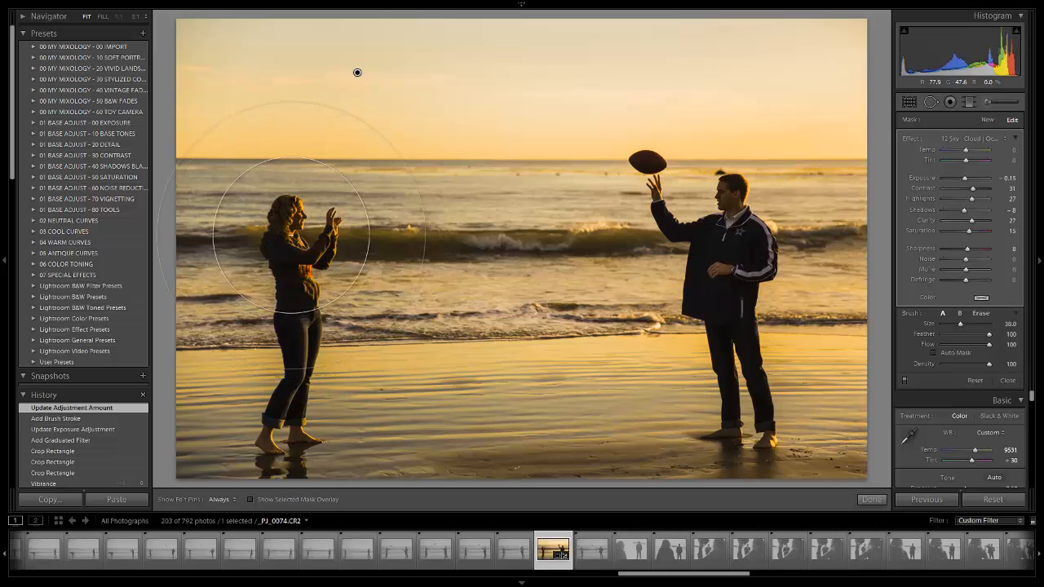
- Try to erase the brush effect from the woman's face and hair without Auto Mask at erase size 9
key(alt)
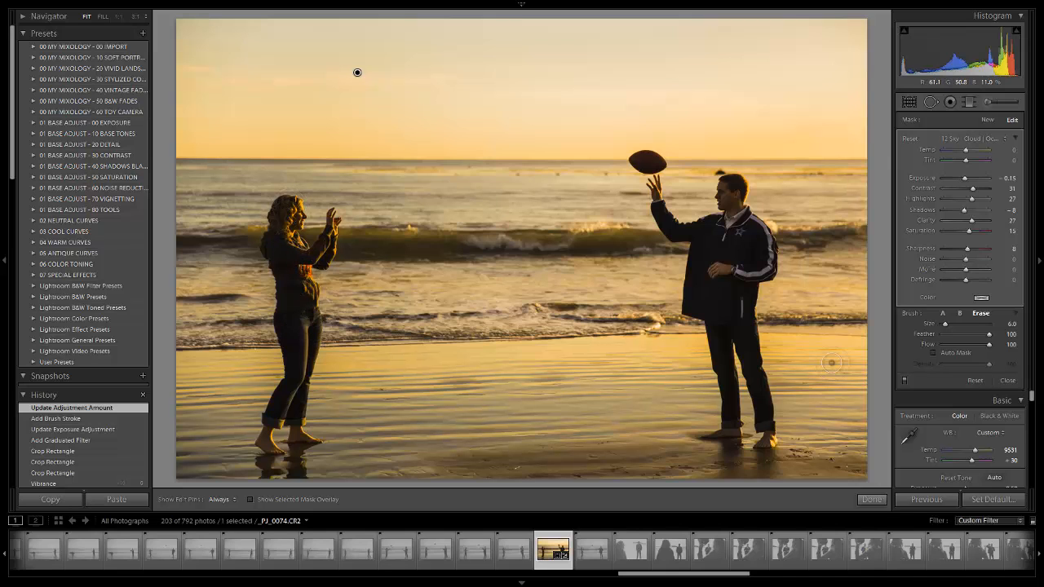
key(space)
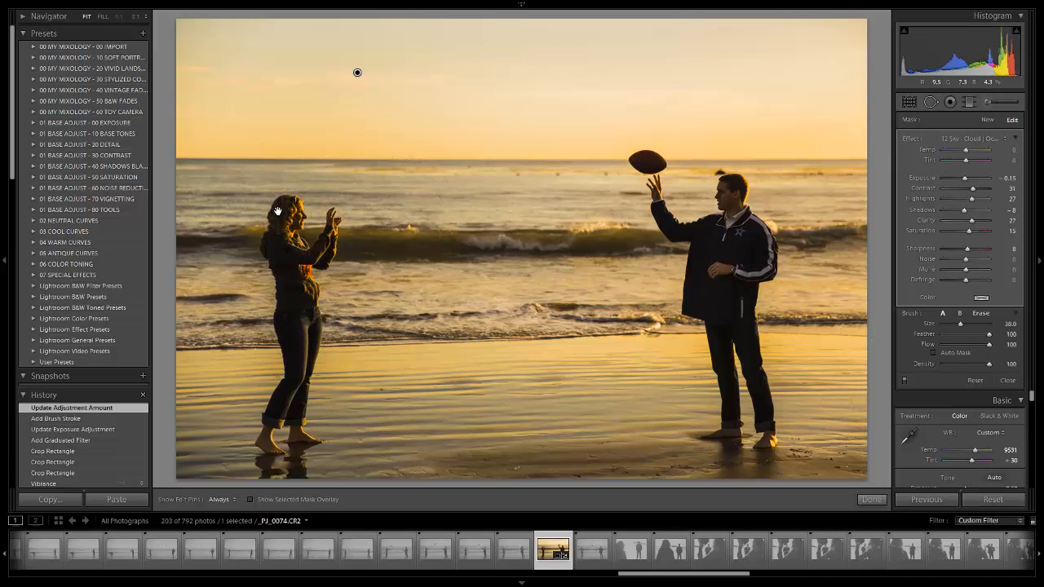
click(280, 210)
key(space)
drag(431, 336, 515, 264)
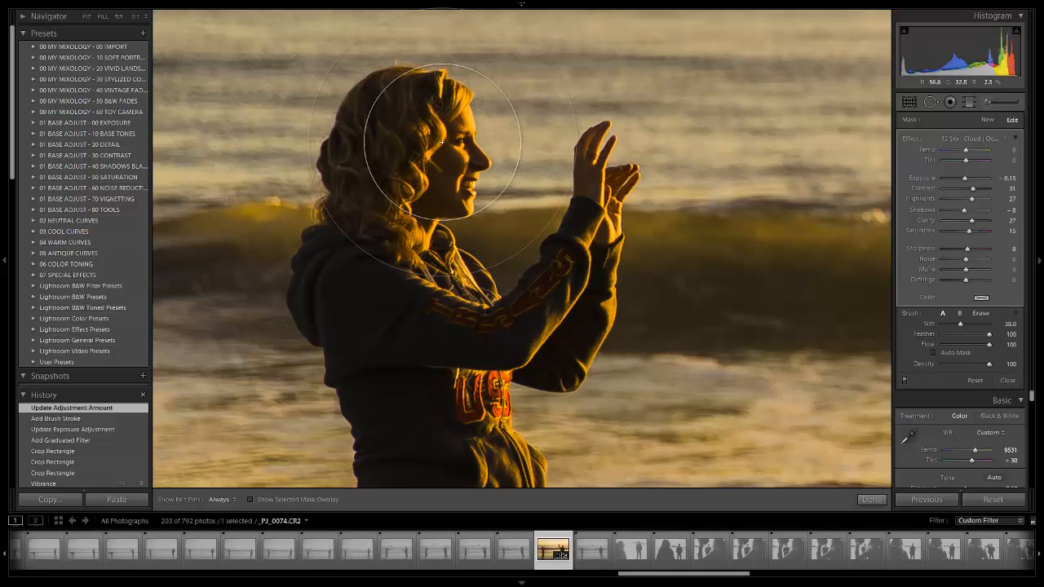
key(alt)
key(h)
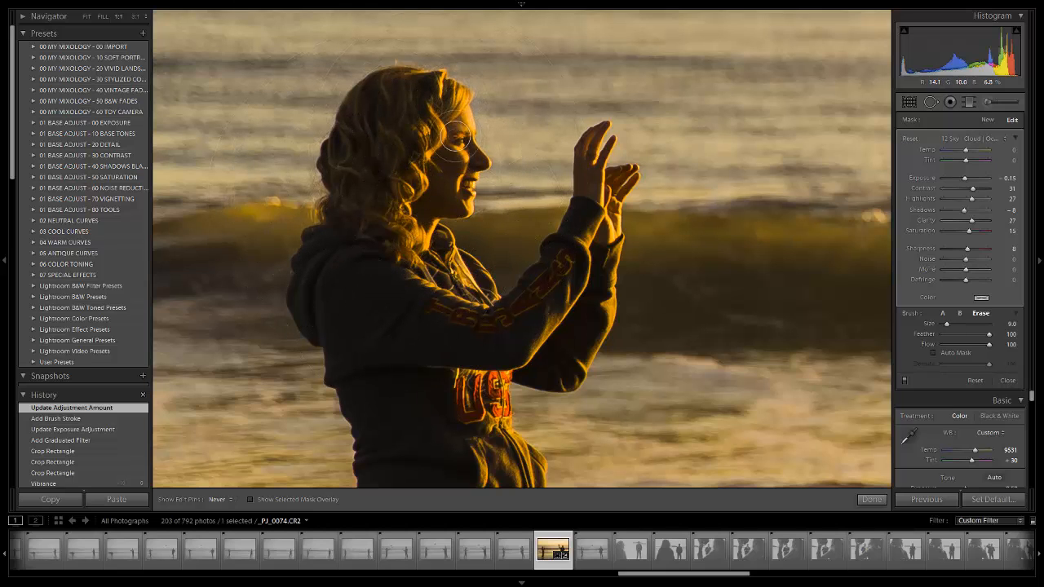
mouse_move(457, 139)
mouse_down()
mouse_move(442, 106)
mouse_move(410, 94)
mouse_move(448, 106)
mouse_move(431, 85)
mouse_move(416, 92)
mouse_move(456, 77)
mouse_move(413, 85)
mouse_up()
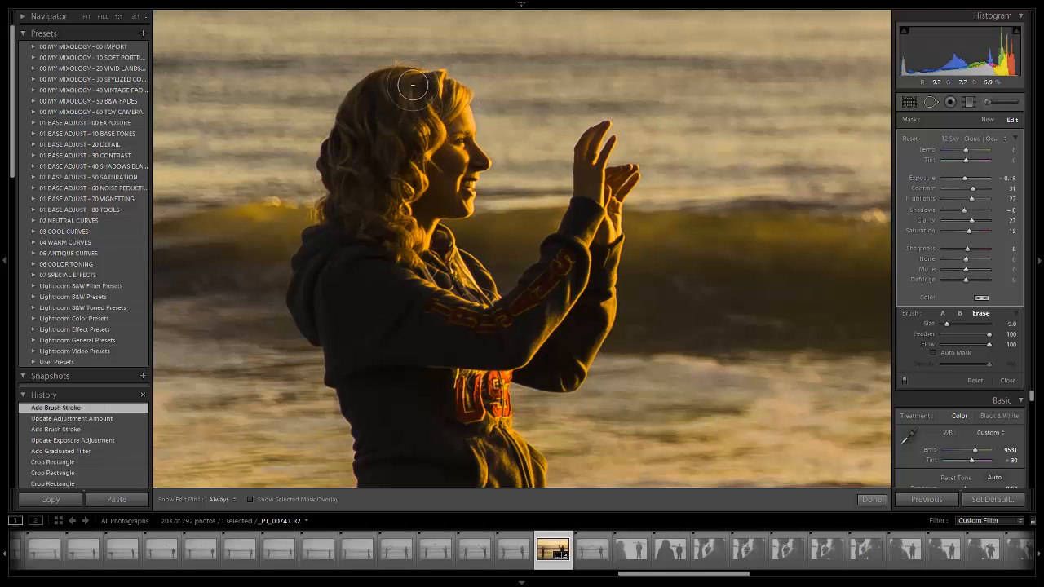
key(ctrl+z)
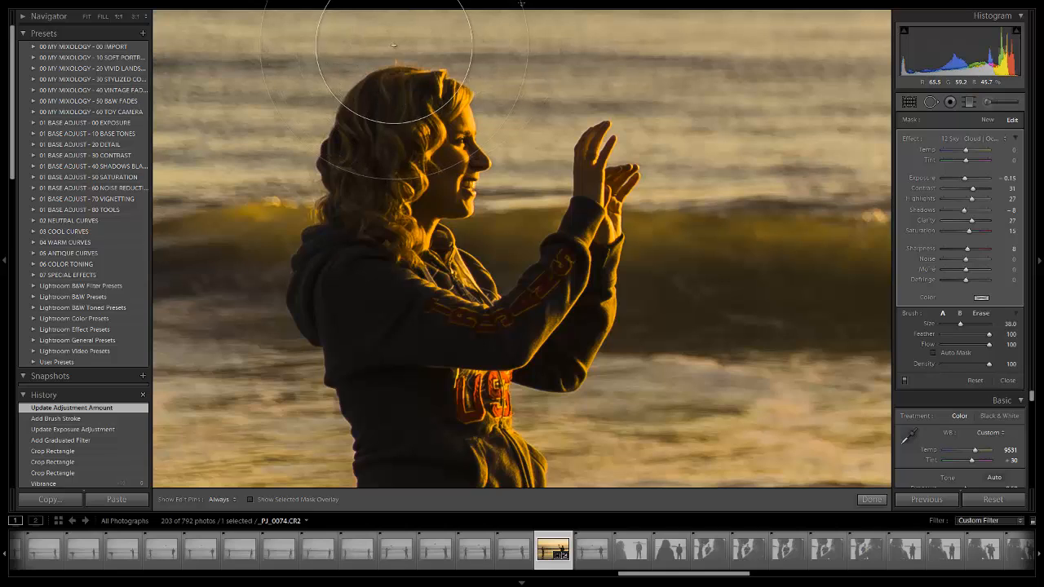
- Turn on Auto Mask for the erase brush and erase the effect from the woman's face and hair
key(alt)
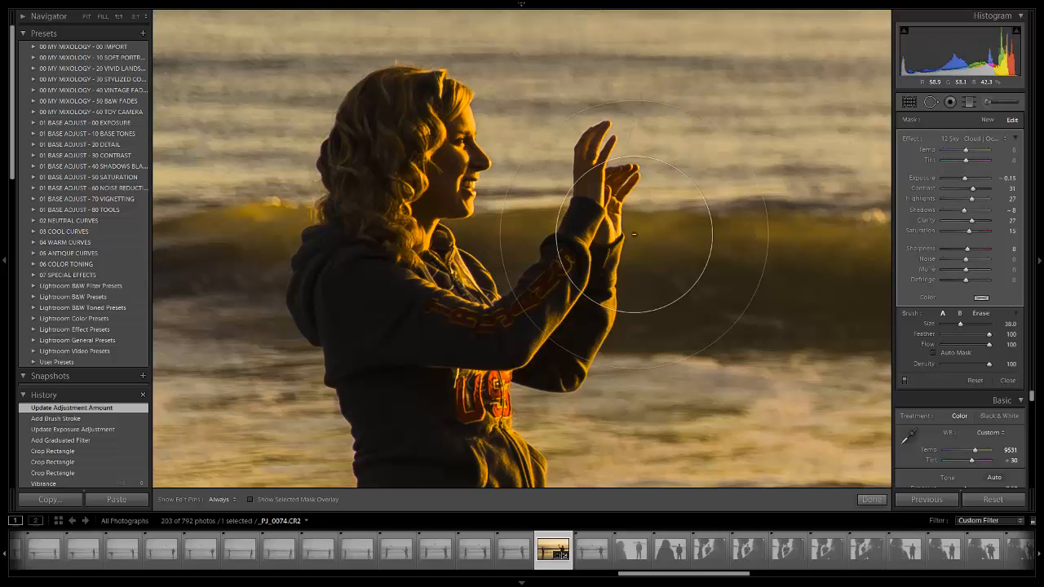
key(alt)
scroll(446, 158, up, 3)
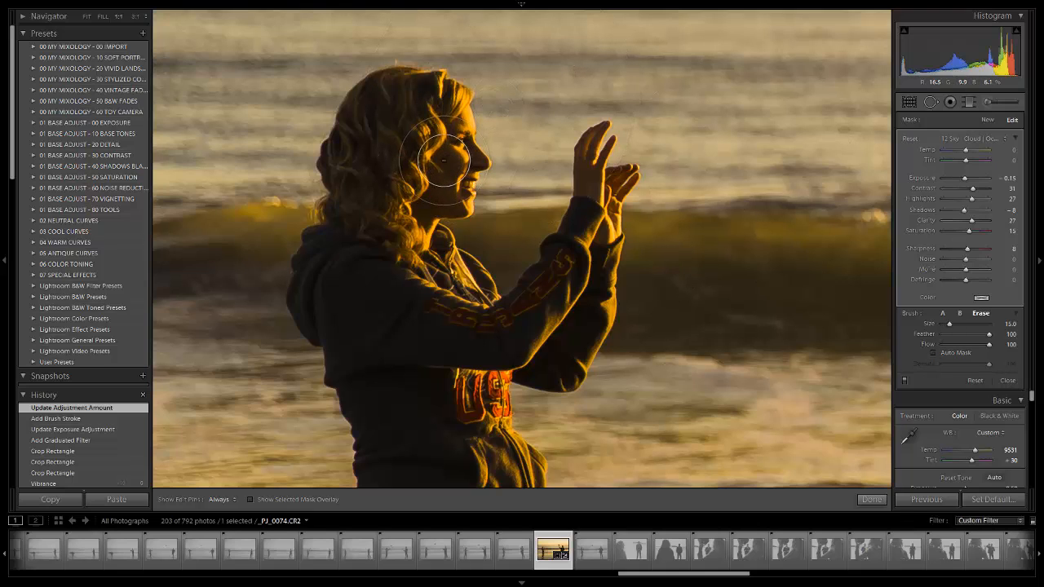
click(932, 352)
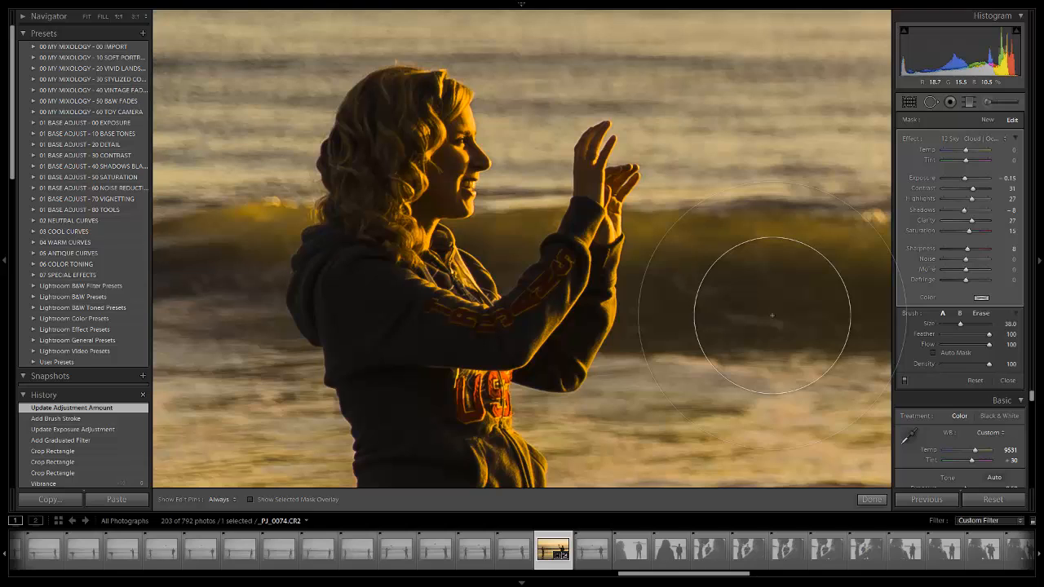
key(alt)
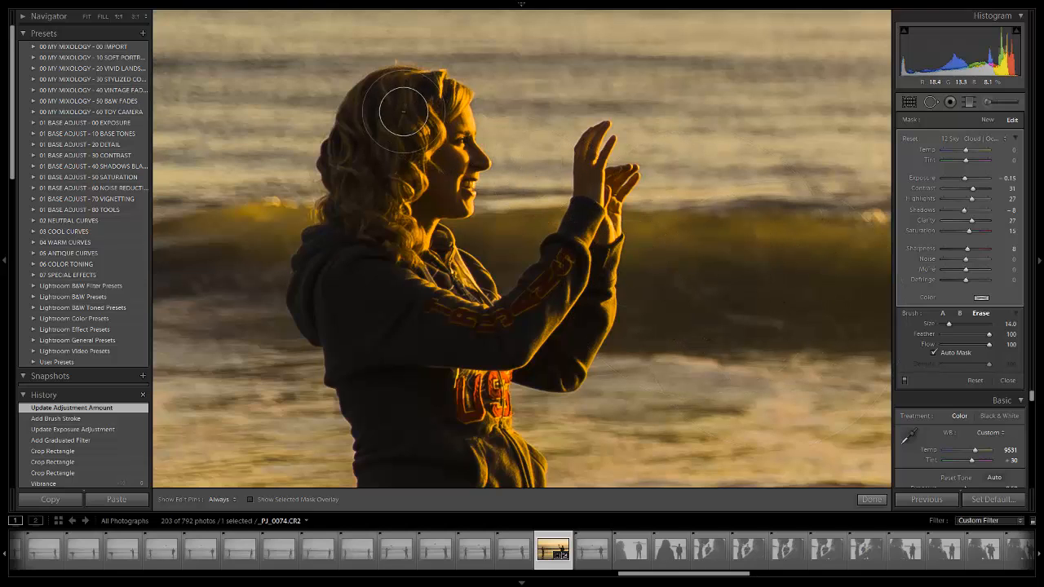
key([)
mouse_move(429, 104)
mouse_down()
mouse_move(435, 141)
mouse_move(453, 102)
mouse_move(405, 86)
mouse_move(363, 115)
mouse_move(341, 163)
mouse_move(353, 198)
mouse_move(394, 139)
mouse_move(390, 191)
mouse_move(440, 113)
mouse_move(454, 141)
mouse_move(451, 172)
mouse_move(465, 160)
mouse_move(480, 168)
mouse_move(465, 113)
mouse_move(450, 146)
mouse_move(448, 191)
mouse_move(459, 196)
mouse_move(431, 200)
mouse_move(412, 243)
mouse_move(424, 194)
mouse_move(412, 265)
mouse_move(385, 196)
mouse_move(357, 205)
mouse_move(338, 156)
mouse_move(392, 84)
mouse_move(451, 105)
mouse_move(418, 178)
mouse_up()
scroll(418, 177, down, 4)
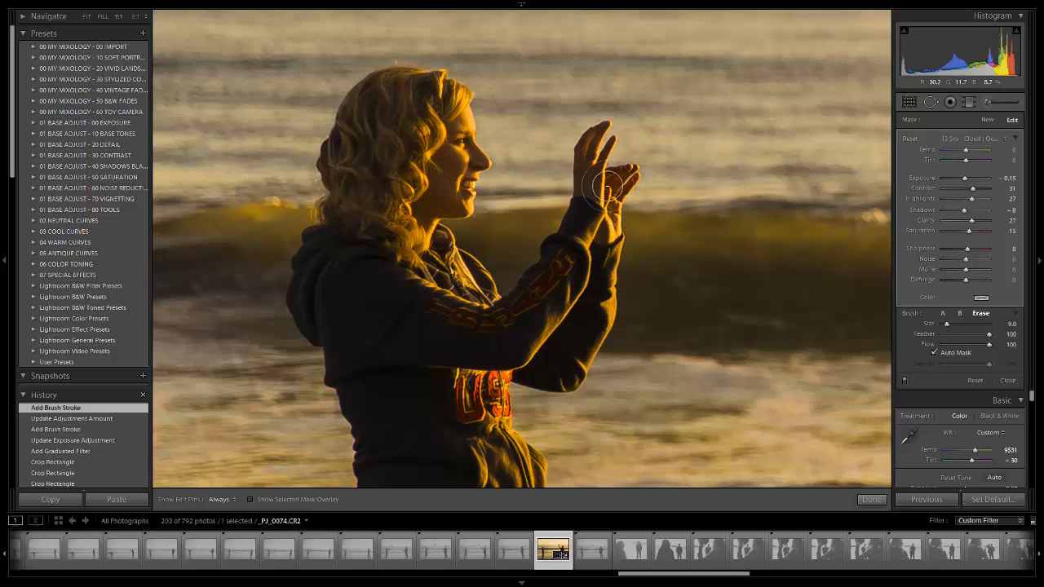
- Erase the brush effect around the woman's hands and sleeve with Auto Mask at erase size 8
scroll(607, 187, down, 1)
mouse_move(605, 190)
mouse_down()
mouse_move(590, 140)
mouse_move(607, 116)
mouse_move(577, 180)
mouse_move(585, 194)
mouse_move(612, 139)
mouse_move(591, 180)
mouse_move(598, 195)
mouse_move(634, 164)
mouse_move(599, 183)
mouse_move(627, 178)
mouse_move(608, 235)
mouse_move(599, 227)
mouse_move(610, 235)
mouse_move(640, 110)
mouse_up()
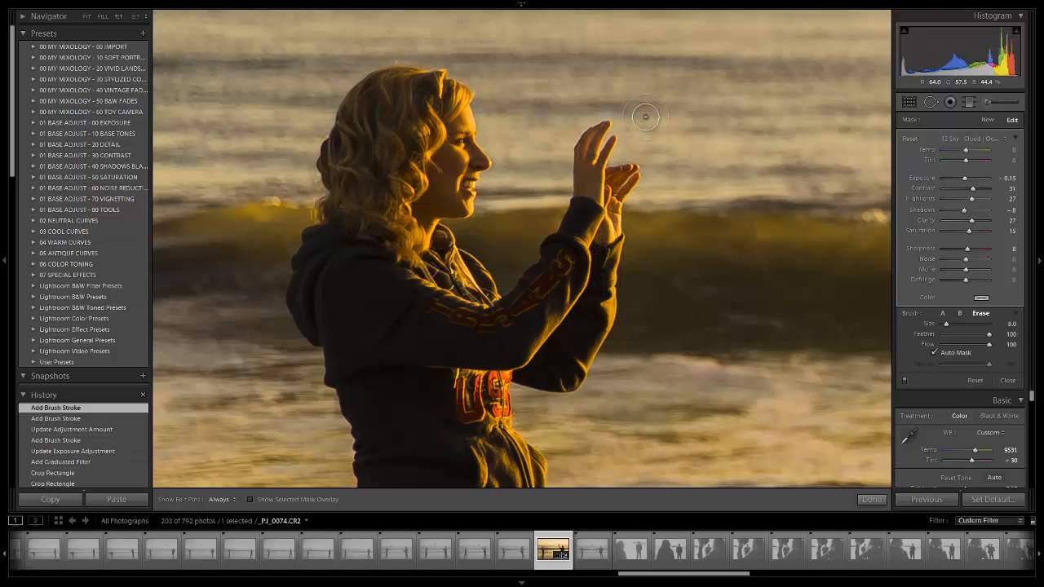
mouse_move(624, 199)
mouse_down()
mouse_move(600, 240)
mouse_move(630, 265)
mouse_up()
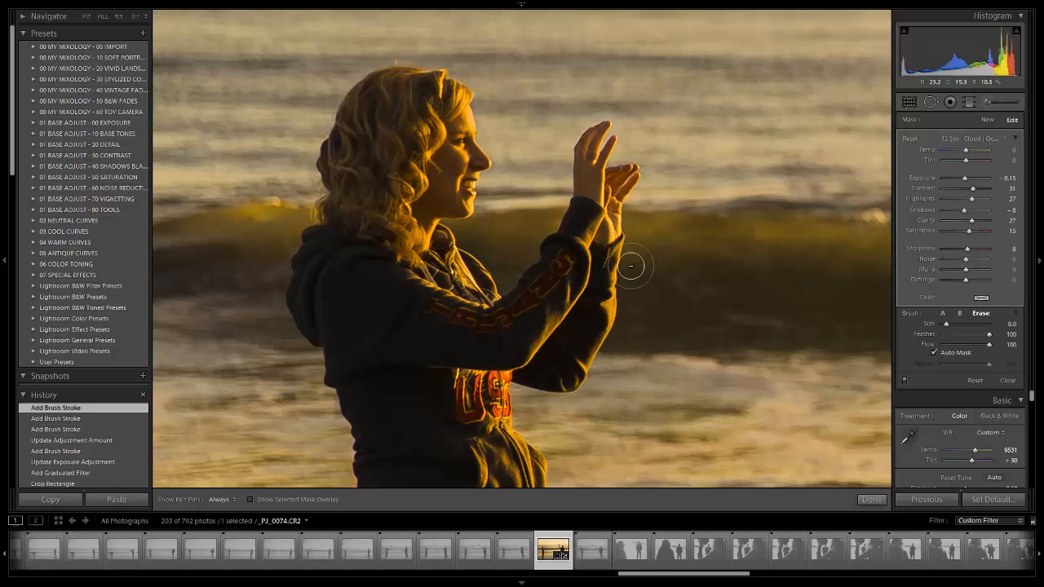
- Erase the remaining brush effect across the woman's hair and neck with a smaller erase brush and return to the full photo
key(bracketleft)
key(bracketleft)
key(bracketleft)
key(h)
mouse_move(327, 165)
mouse_down()
mouse_move(364, 155)
mouse_move(460, 241)
mouse_up()
key(h)
click(417, 269)
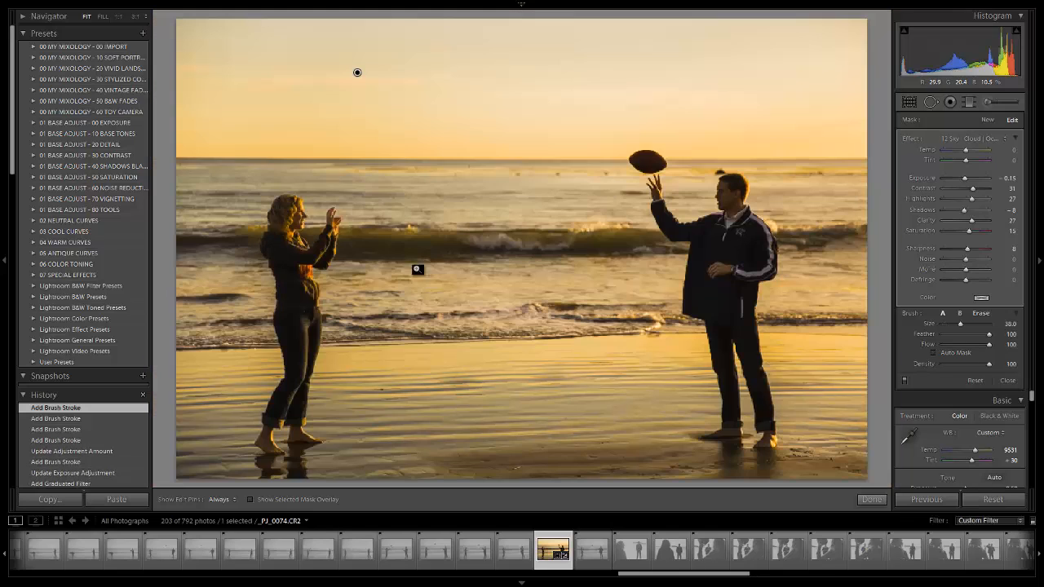
- Erase more of the brush effect from the woman's face with Auto Mask on at erase size 8
key(bracketleft)
key(bracketleft)
key(bracketleft)
key(bracketleft)
key(bracketleft)
key(bracketleft)
key(bracketleft)
key(alt)
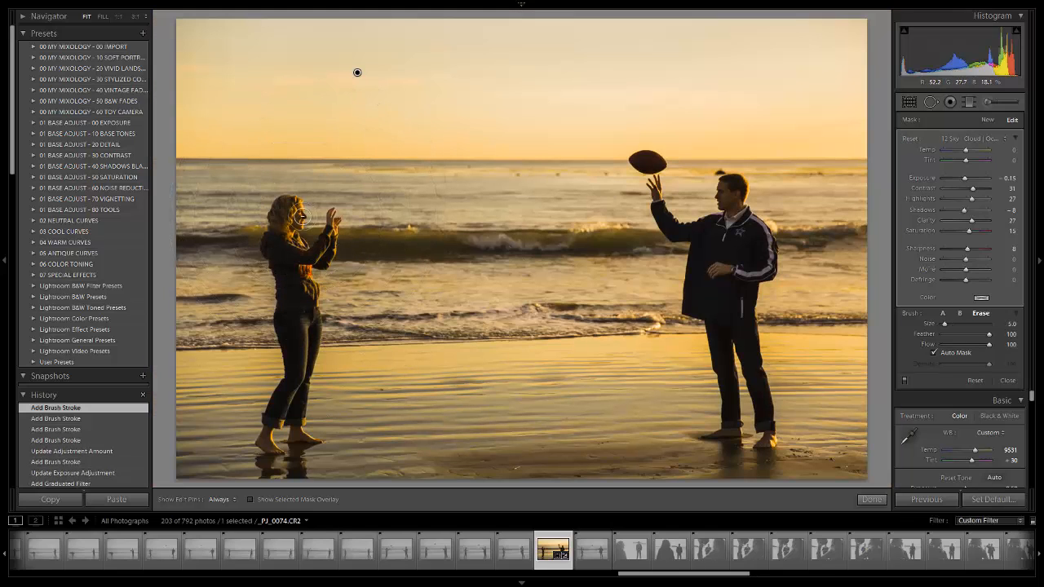
key(bracketright)
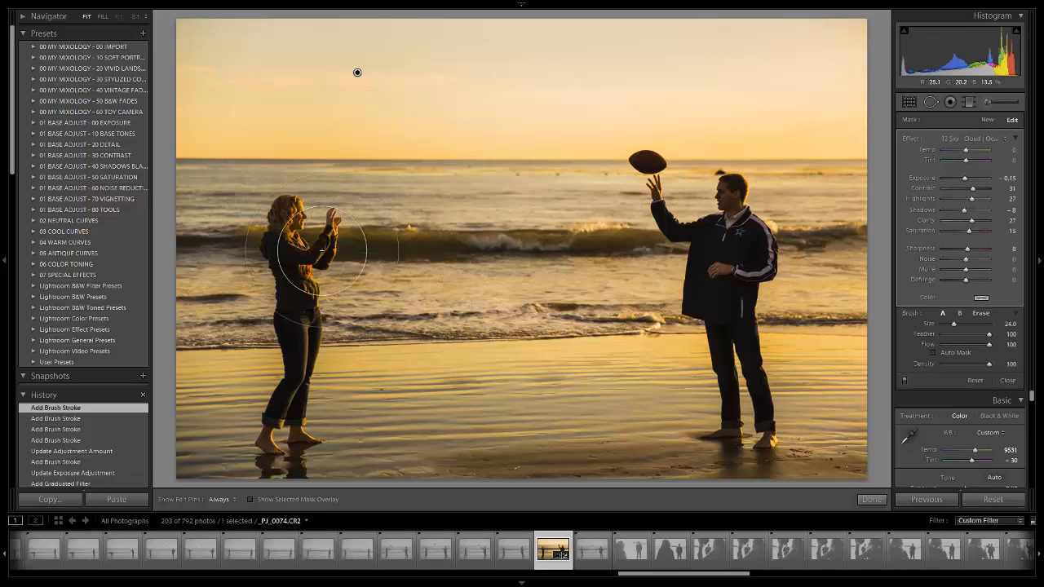
key(space)
click(295, 213)
key(space)
drag(270, 207, 470, 188)
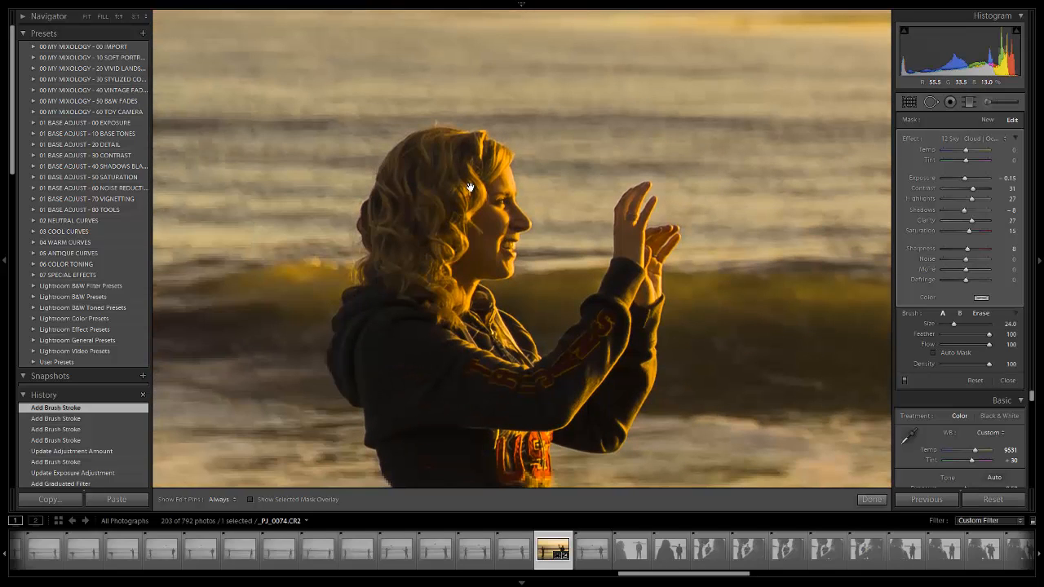
key(alt)
scroll(430, 150, up, 1)
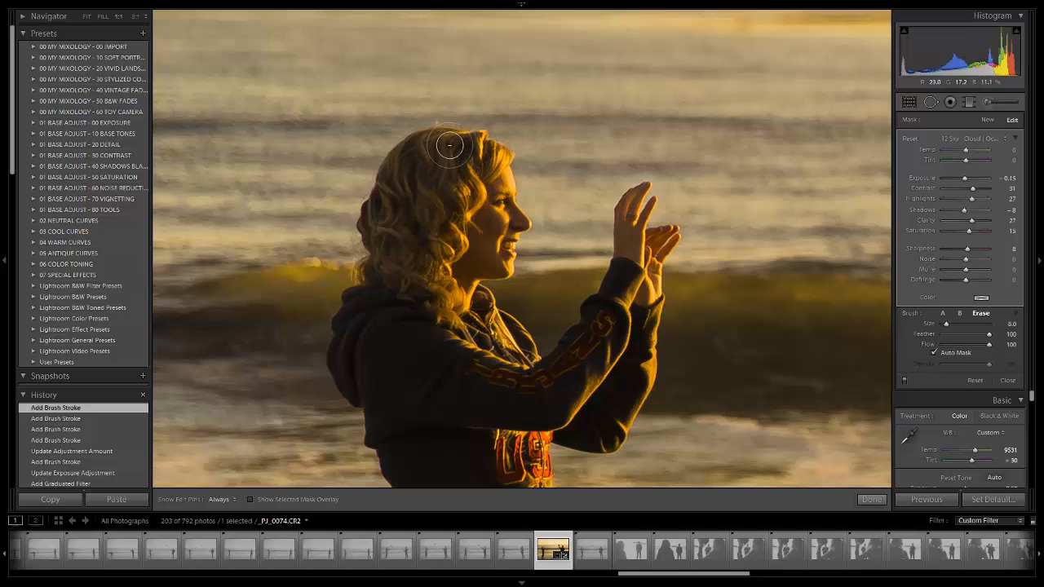
drag(499, 217, 481, 230)
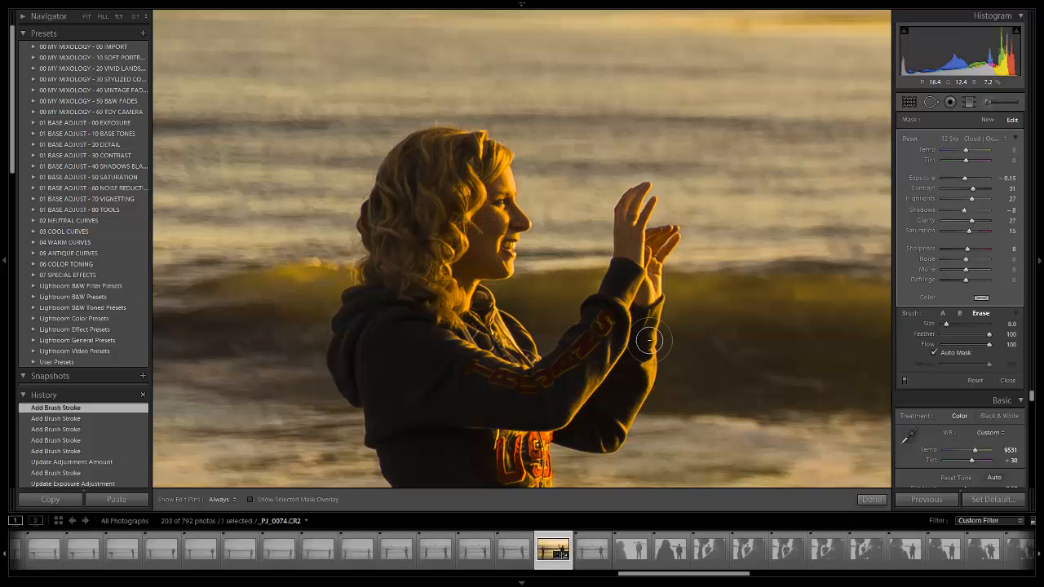
- Turn on Auto Mask for brush A and paint the effect back around the woman's fingertips at brush size 3
mouse_move(691, 360)
mouse_down()
mouse_move(601, 244)
mouse_move(541, 227)
mouse_up()
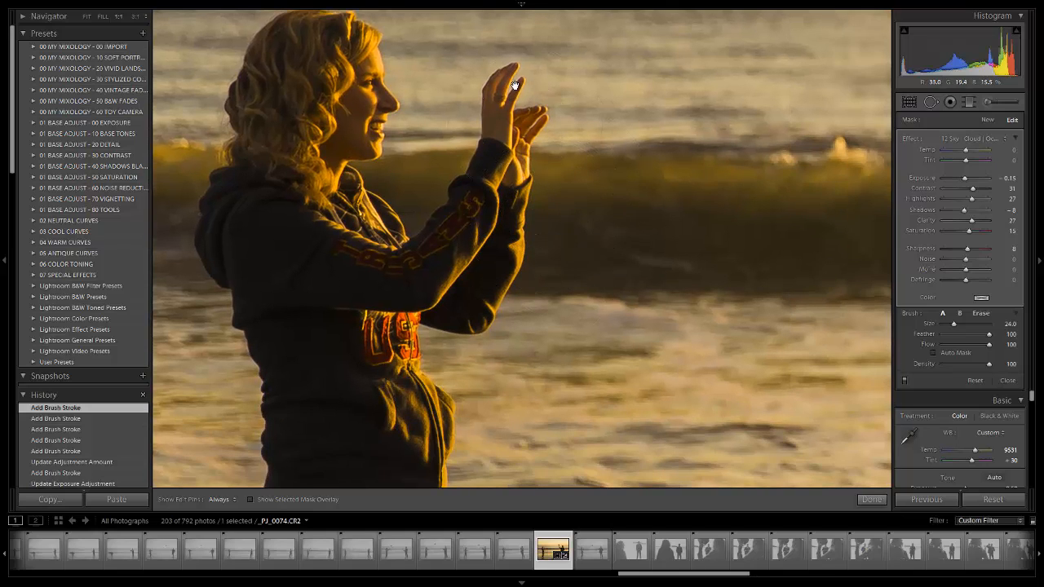
drag(520, 86, 546, 204)
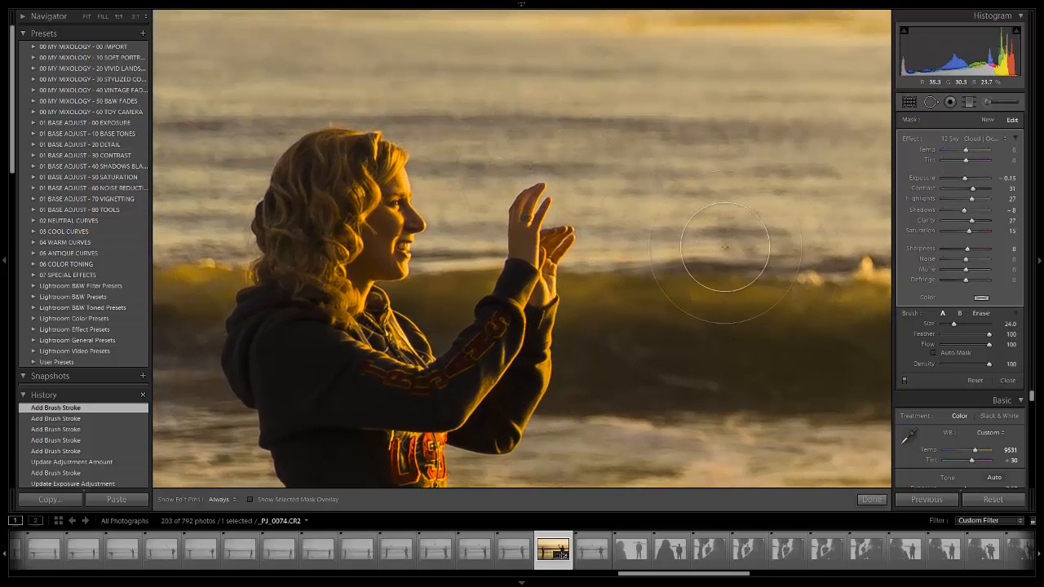
click(934, 353)
scroll(559, 161, down, 3)
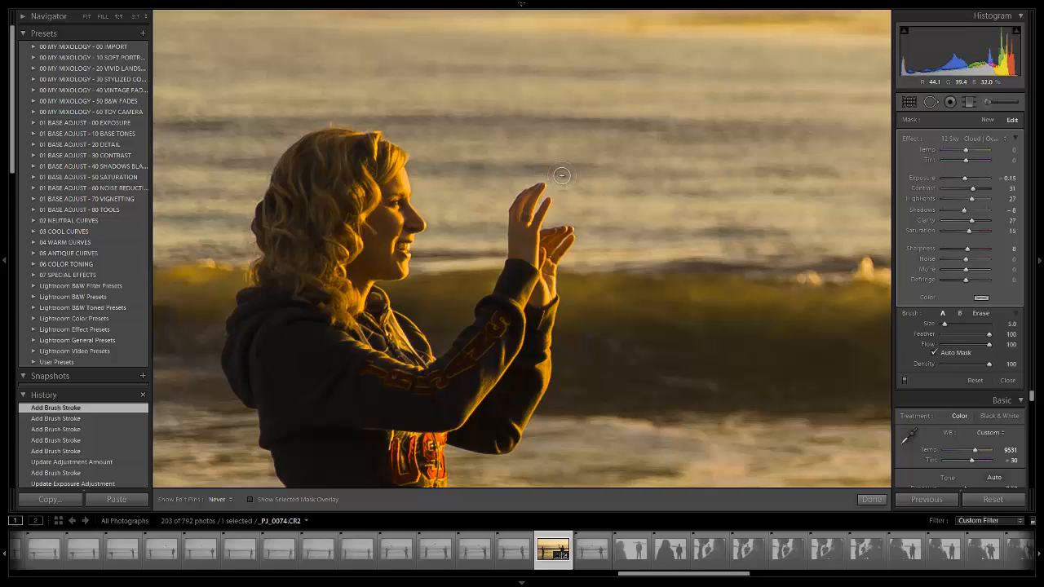
scroll(562, 175, down, 1)
drag(562, 174, 557, 179)
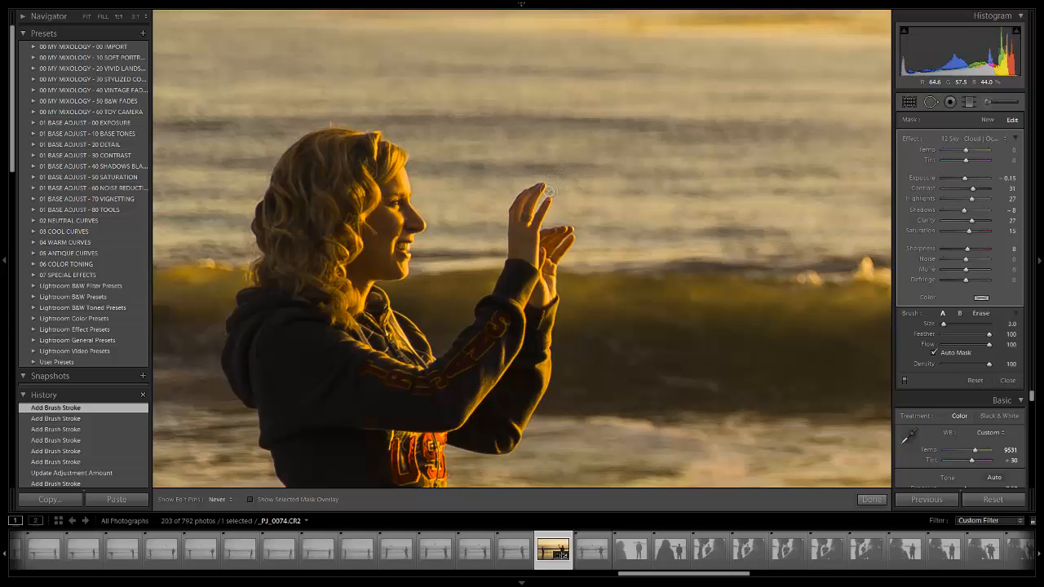
click(551, 187)
scroll(552, 188, down, 1)
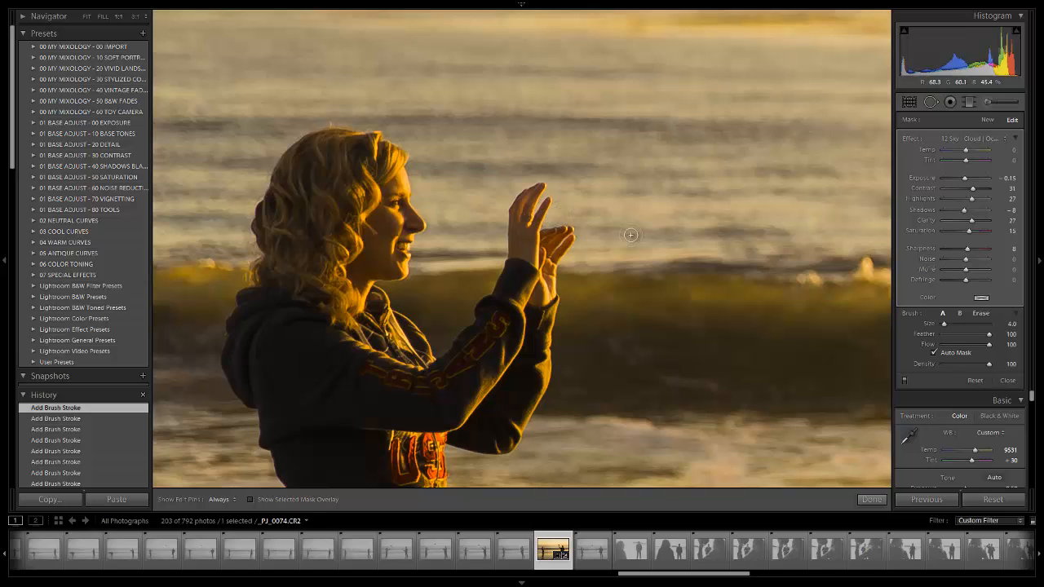
- Erase the brush effect from the woman's rear foot and toes with Auto Mask, reducing the erase size to 3
drag(581, 367, 448, 227)
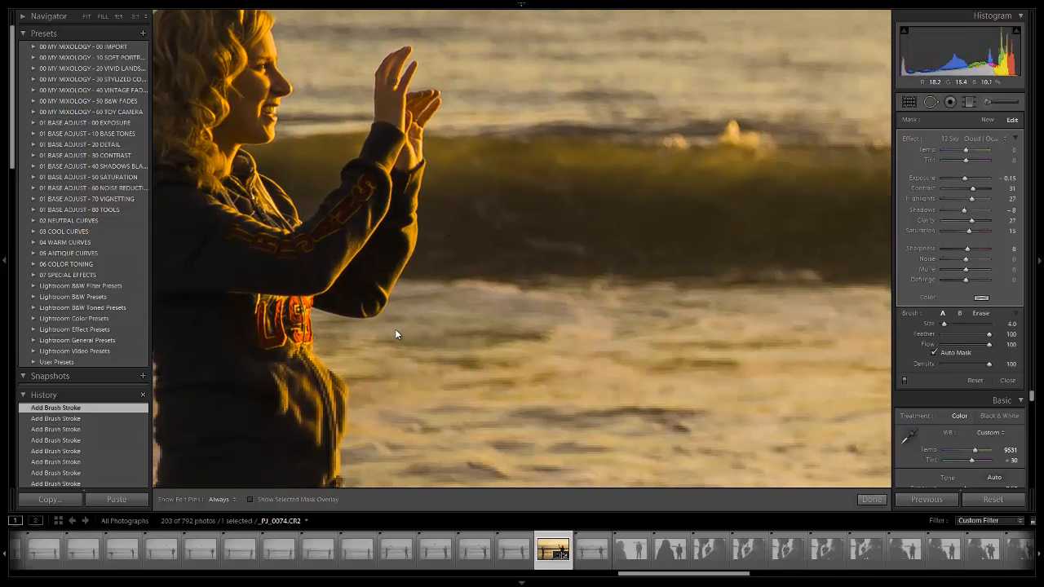
drag(359, 341, 555, 200)
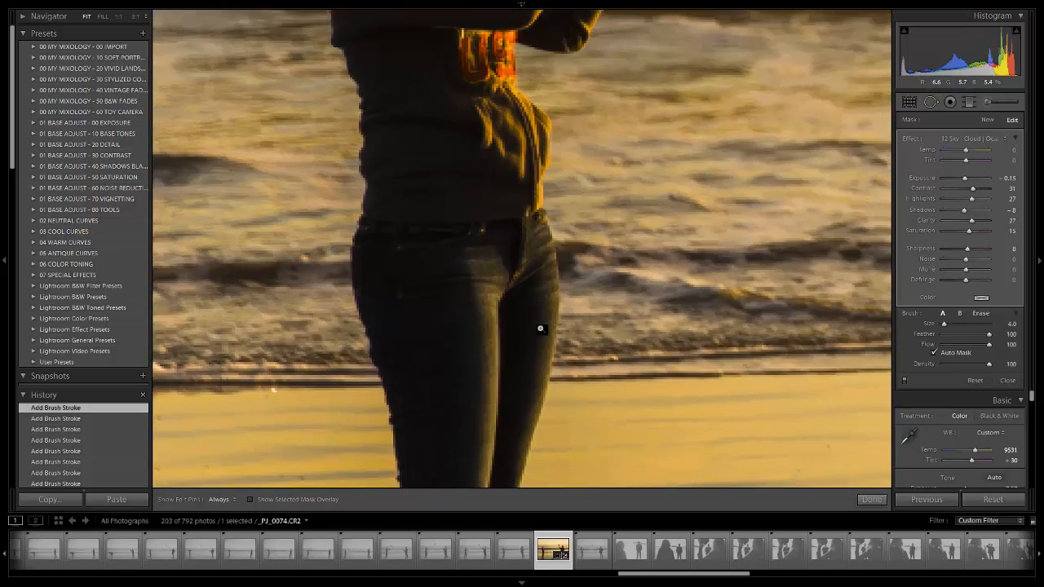
key(z)
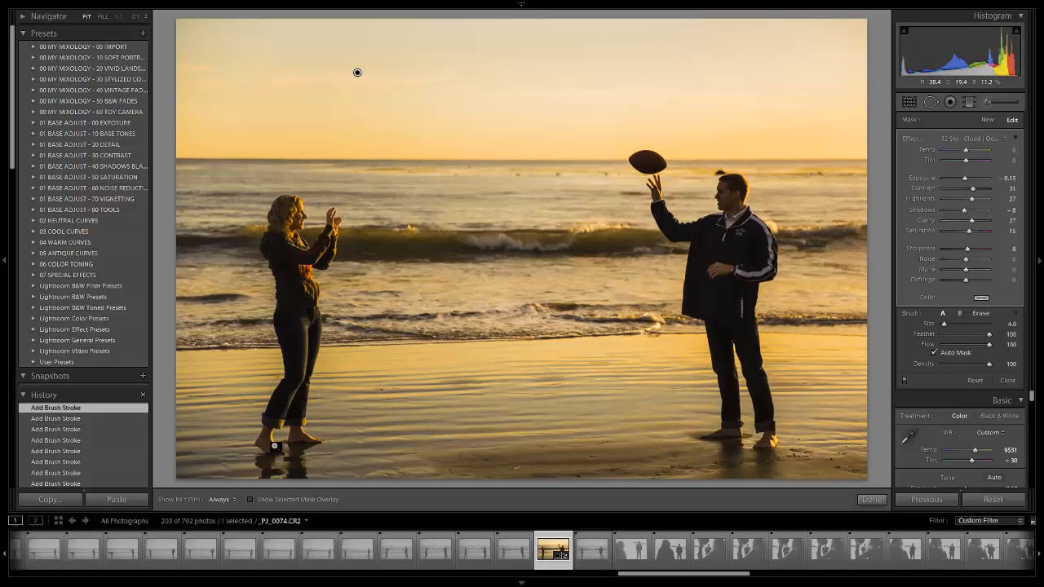
key(z)
key(z)
key(z)
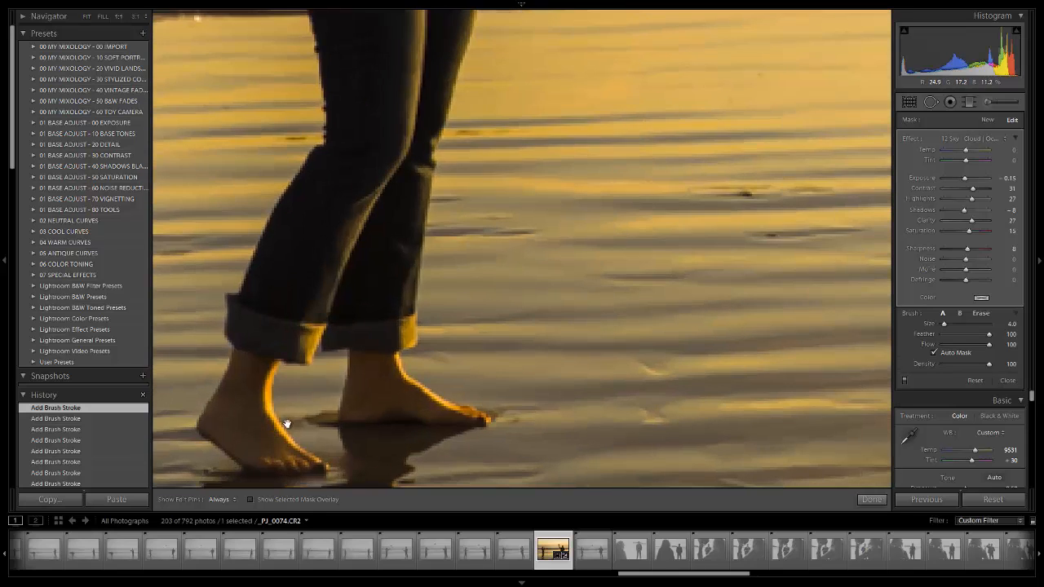
drag(271, 387, 336, 327)
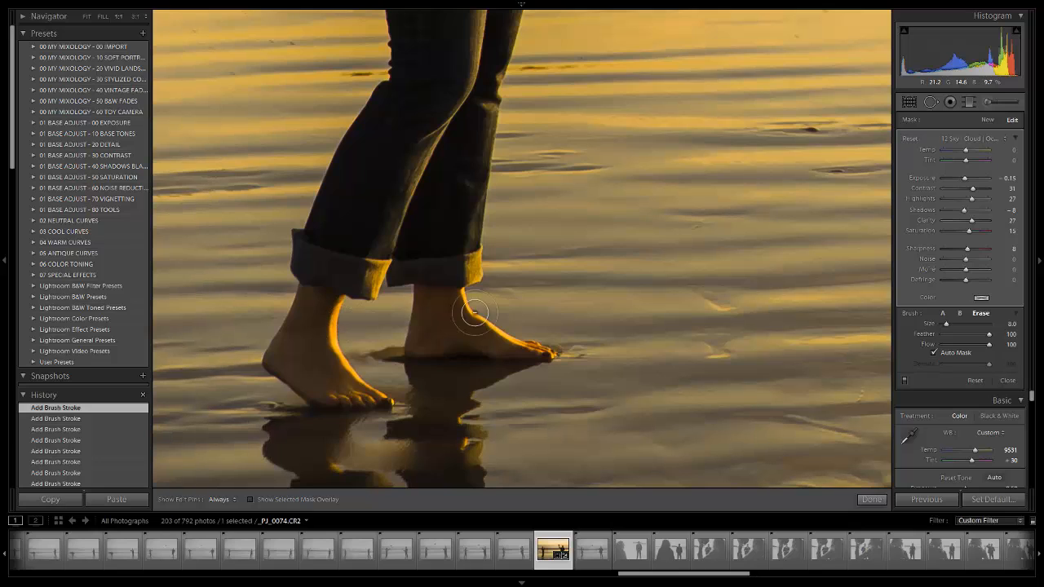
key(alt)
key(bracketleft)
key(bracketleft)
mouse_move(309, 296)
mouse_down()
mouse_move(274, 361)
mouse_move(285, 345)
mouse_move(279, 364)
mouse_move(320, 395)
mouse_move(385, 402)
mouse_move(328, 364)
mouse_move(323, 338)
mouse_move(337, 297)
mouse_move(326, 352)
mouse_move(327, 301)
mouse_move(307, 358)
mouse_move(322, 301)
mouse_move(334, 301)
mouse_move(306, 289)
mouse_move(297, 345)
mouse_move(330, 372)
mouse_up()
mouse_move(330, 332)
mouse_down()
mouse_move(328, 307)
mouse_move(337, 341)
mouse_up()
scroll(335, 305, down, 1)
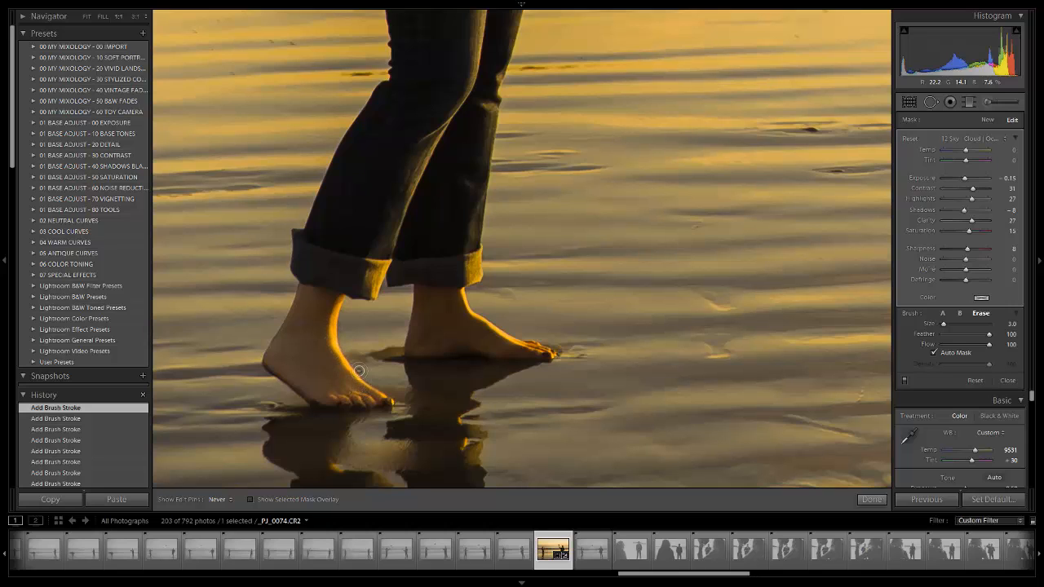
drag(359, 371, 343, 381)
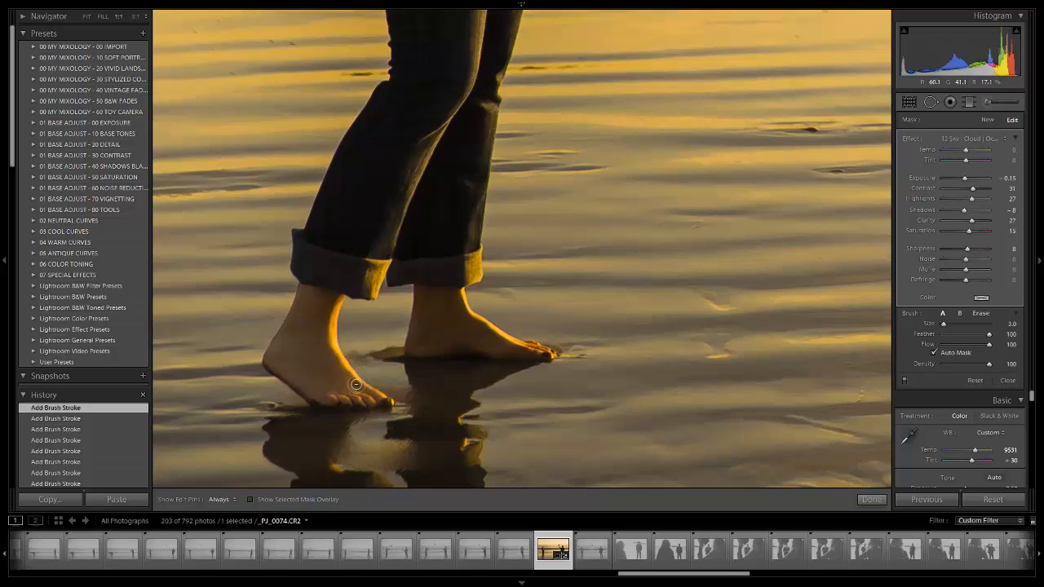
- Erase the brush effect from the woman's front foot with Auto Mask at erase size 4
key(alt)
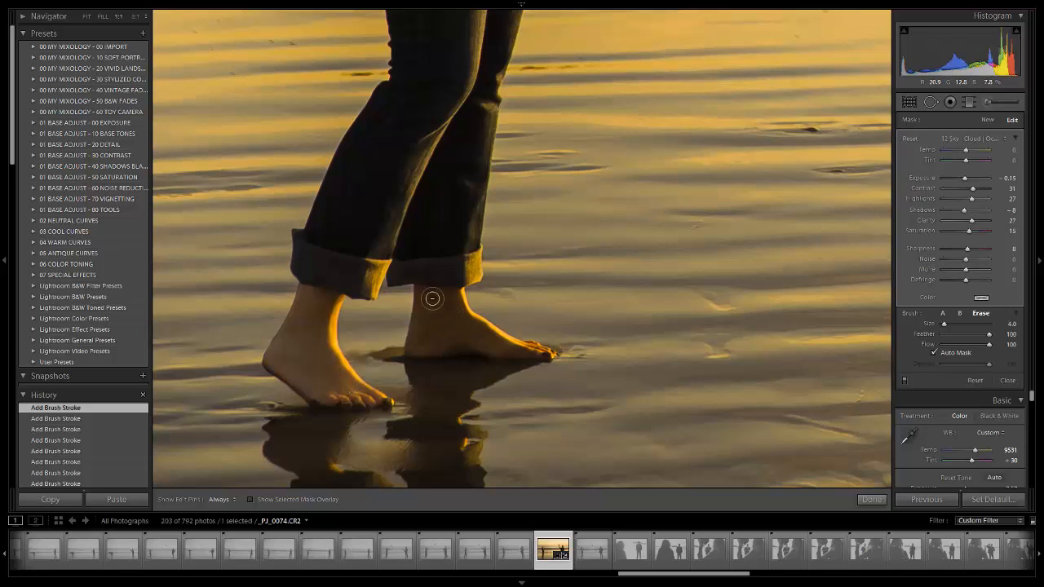
key(h)
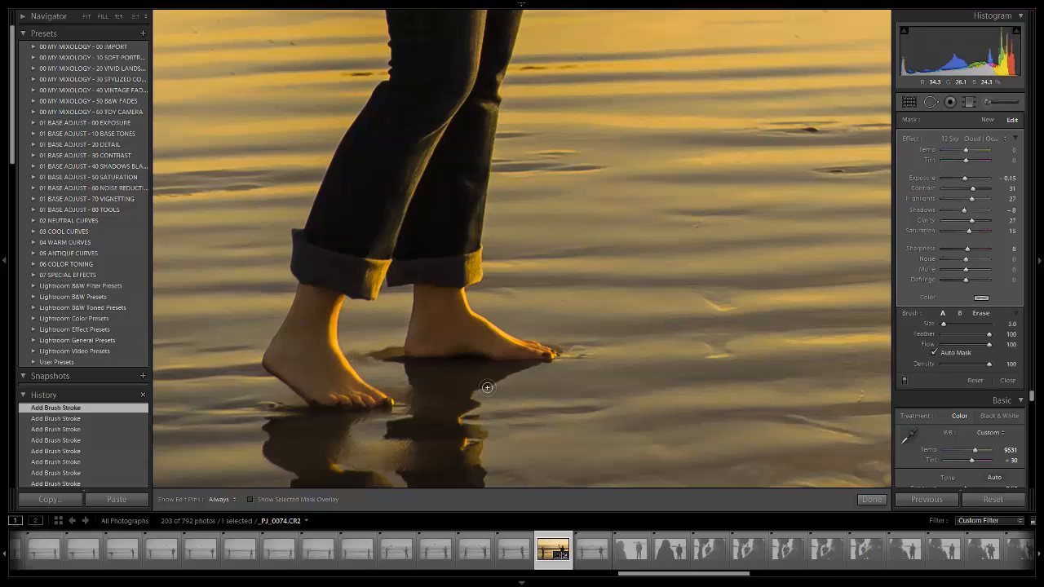
drag(520, 328, 442, 322)
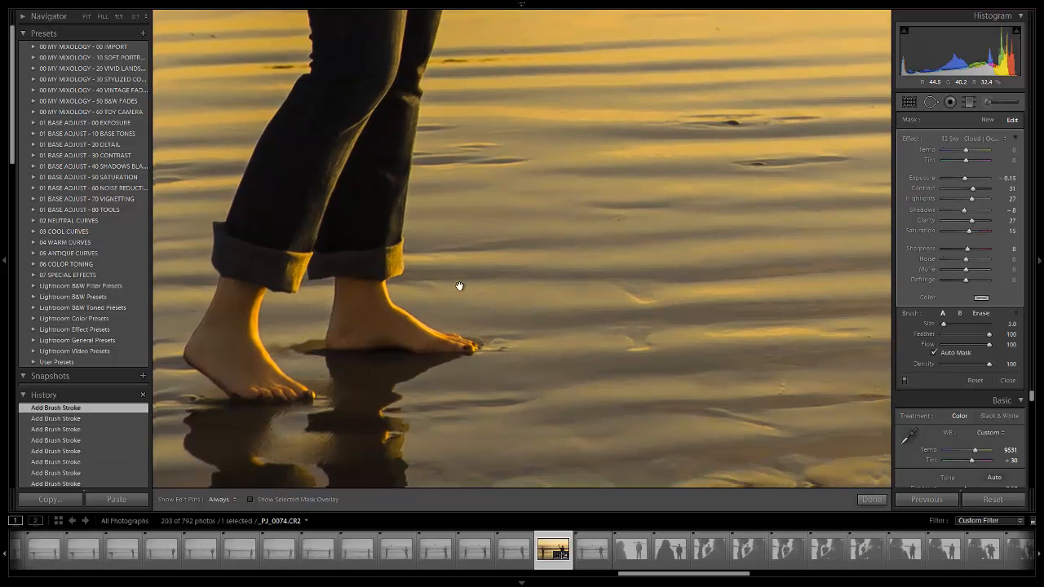
drag(459, 286, 217, 356)
click(490, 248)
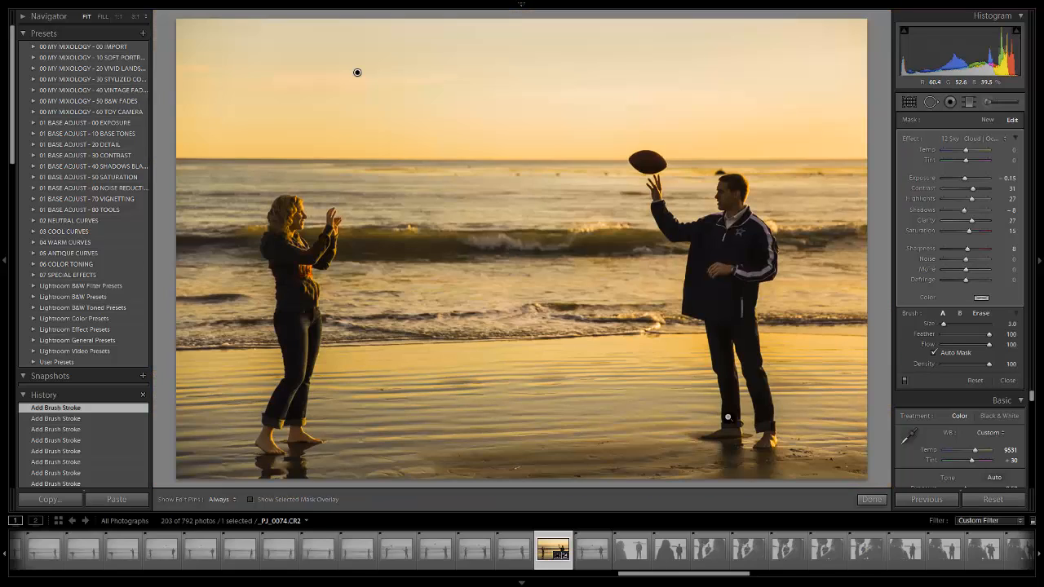
- Erase the brush effect from both of the man's bare feet with Auto Mask at erase size 5
click(750, 426)
drag(647, 366, 439, 329)
key(alt)
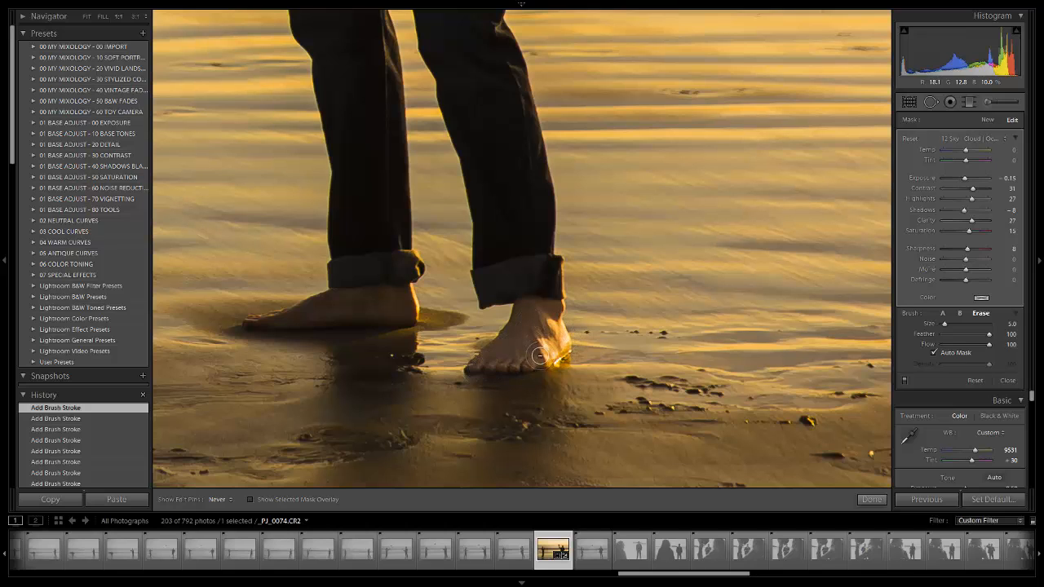
drag(318, 343, 549, 349)
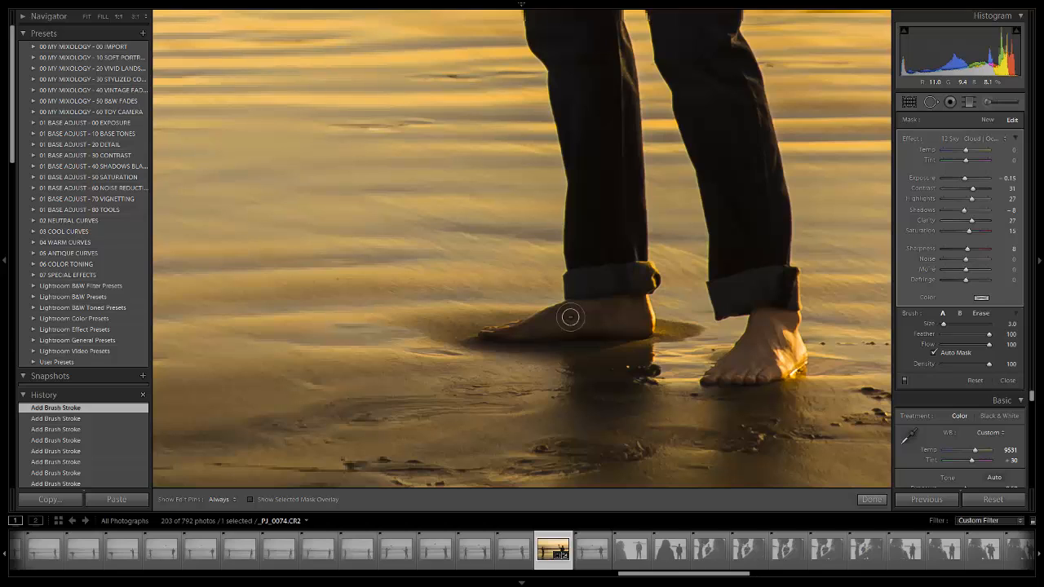
key(alt)
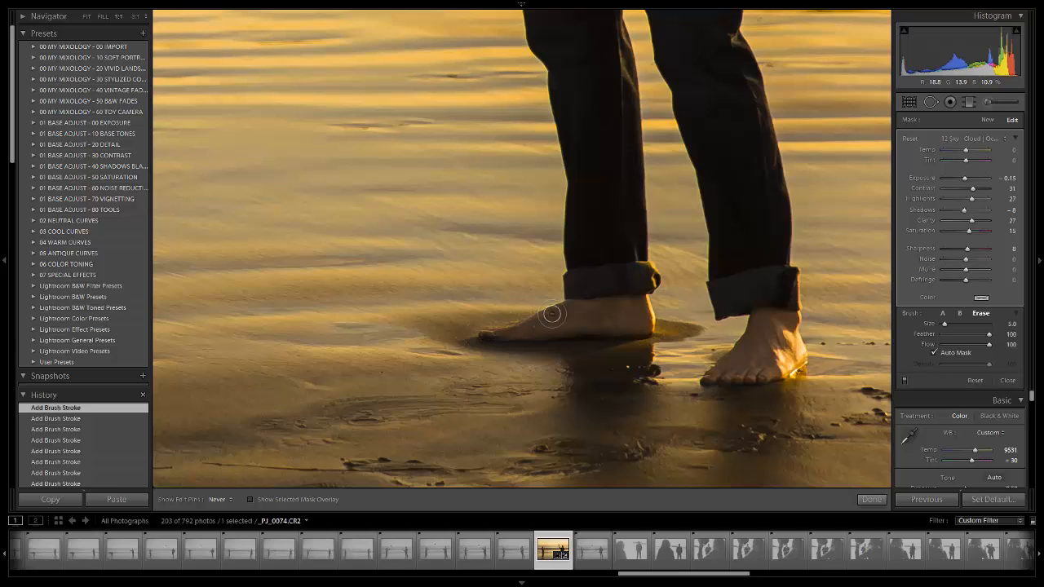
key(alt)
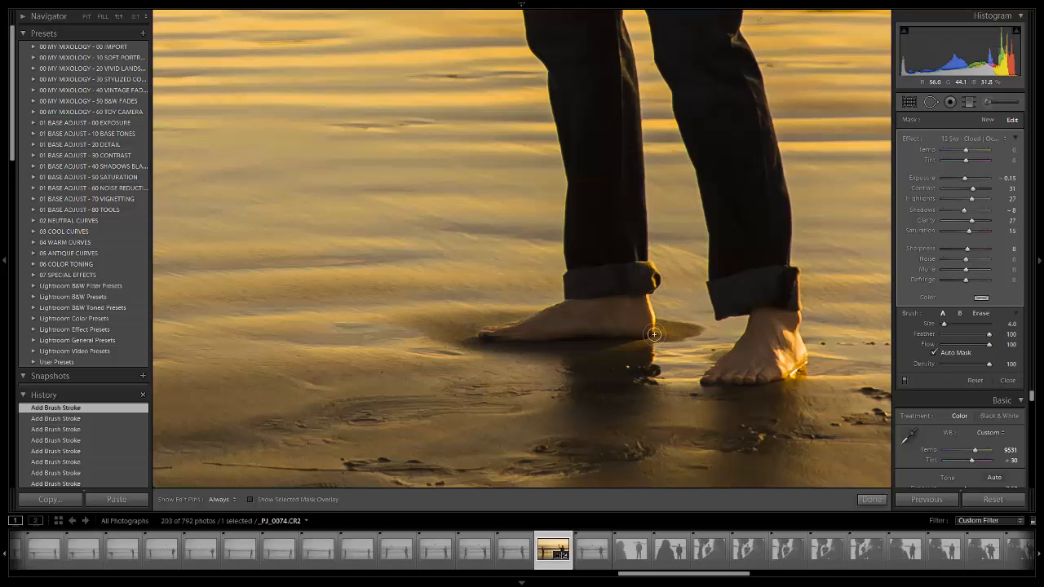
- Erase the brush effect from the man's lowered hand and wrist with Auto Mask at erase size 5
scroll(525, 137, up, 5)
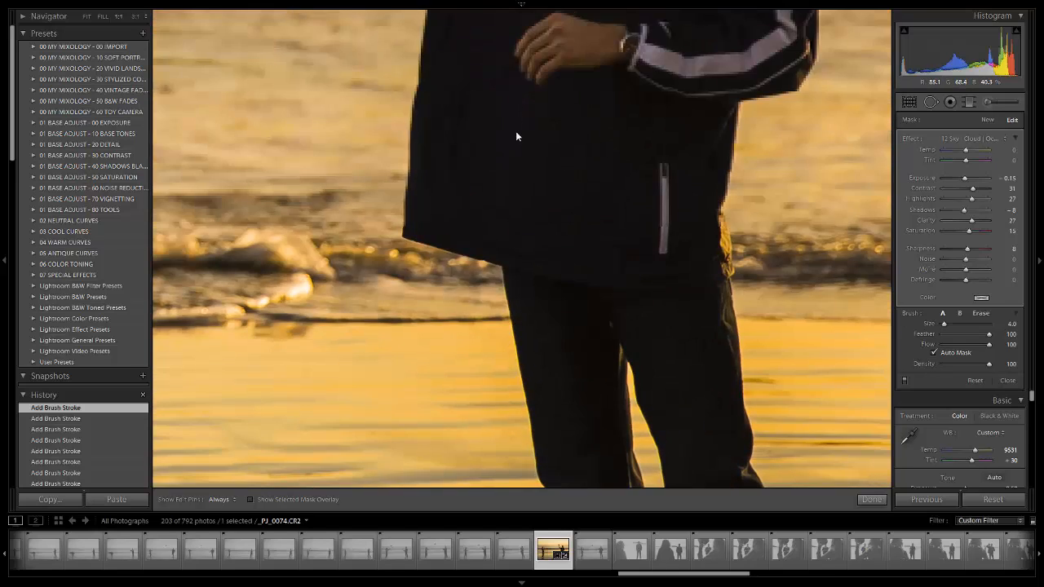
scroll(539, 129, up, 3)
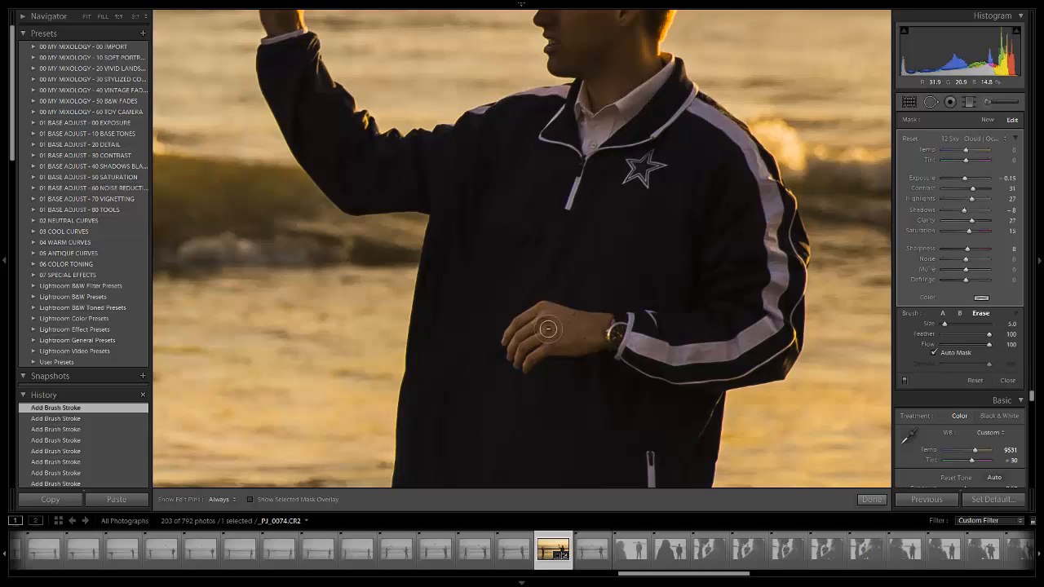
key(alt)
scroll(550, 336, up, 1)
mouse_move(550, 336)
mouse_down()
mouse_move(512, 339)
mouse_move(537, 327)
mouse_move(520, 348)
mouse_move(526, 361)
mouse_move(549, 343)
mouse_move(586, 348)
mouse_move(607, 322)
mouse_move(555, 314)
mouse_up()
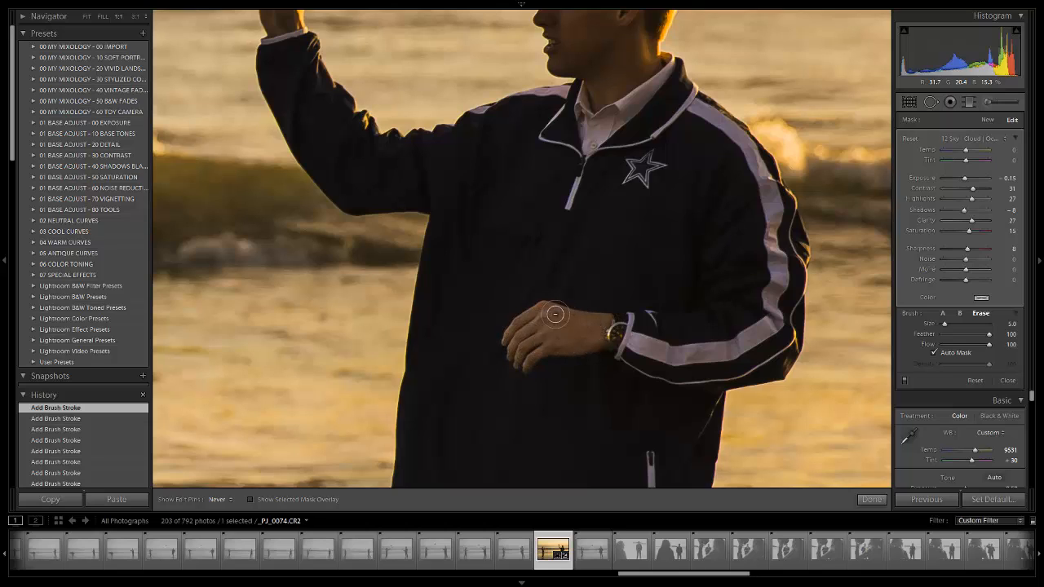
mouse_move(618, 328)
mouse_down()
mouse_move(576, 334)
mouse_move(612, 323)
mouse_move(603, 343)
mouse_up()
drag(527, 354, 535, 319)
- Erase the brush effect from the man's face and neck at erase size 6
drag(638, 109, 562, 323)
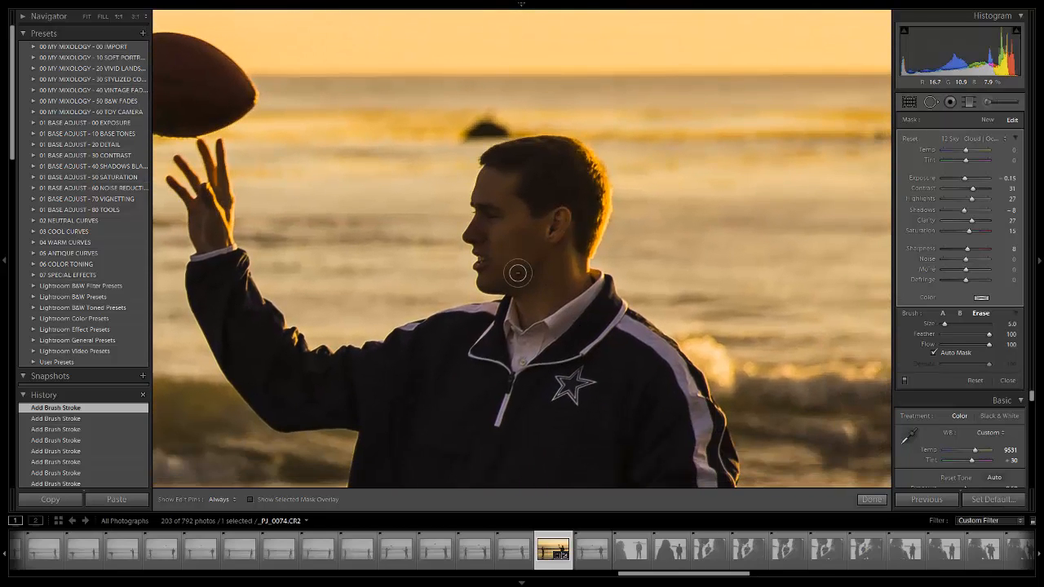
key(])
mouse_move(526, 274)
mouse_down()
mouse_move(534, 317)
mouse_move(523, 297)
mouse_move(522, 312)
mouse_move(579, 280)
mouse_move(579, 242)
mouse_move(548, 207)
mouse_up()
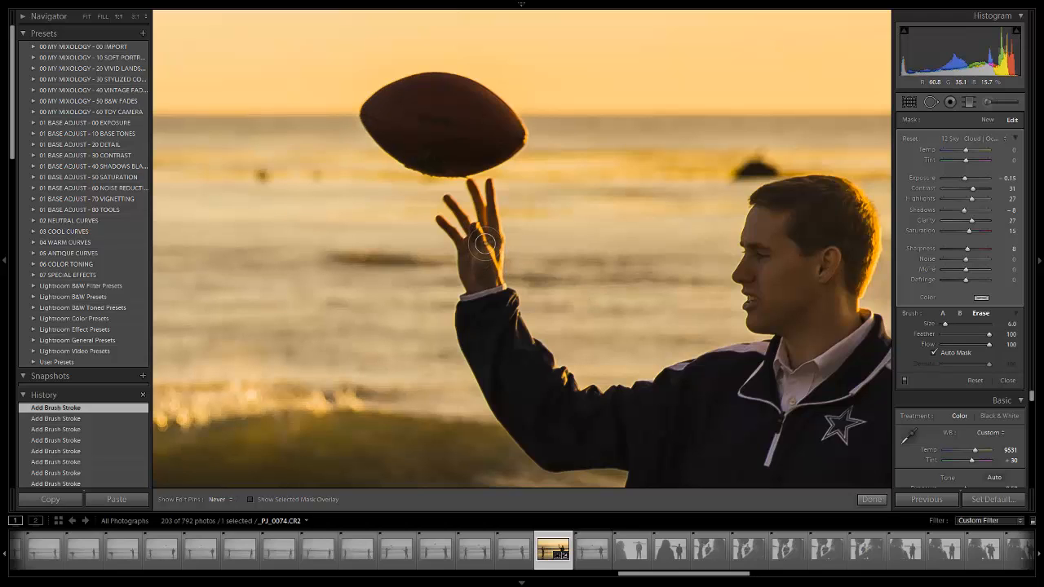
- Erase the brush effect from the palm and fingers of the man's raised hand, using a smaller erase brush to finish
mouse_move(488, 278)
mouse_down()
mouse_move(464, 249)
mouse_move(466, 281)
mouse_move(494, 242)
mouse_move(487, 182)
mouse_move(497, 241)
mouse_move(470, 181)
mouse_move(483, 239)
mouse_move(447, 197)
mouse_up()
key([)
mouse_move(473, 235)
mouse_down()
mouse_move(460, 242)
mouse_move(436, 219)
mouse_move(469, 259)
mouse_up()
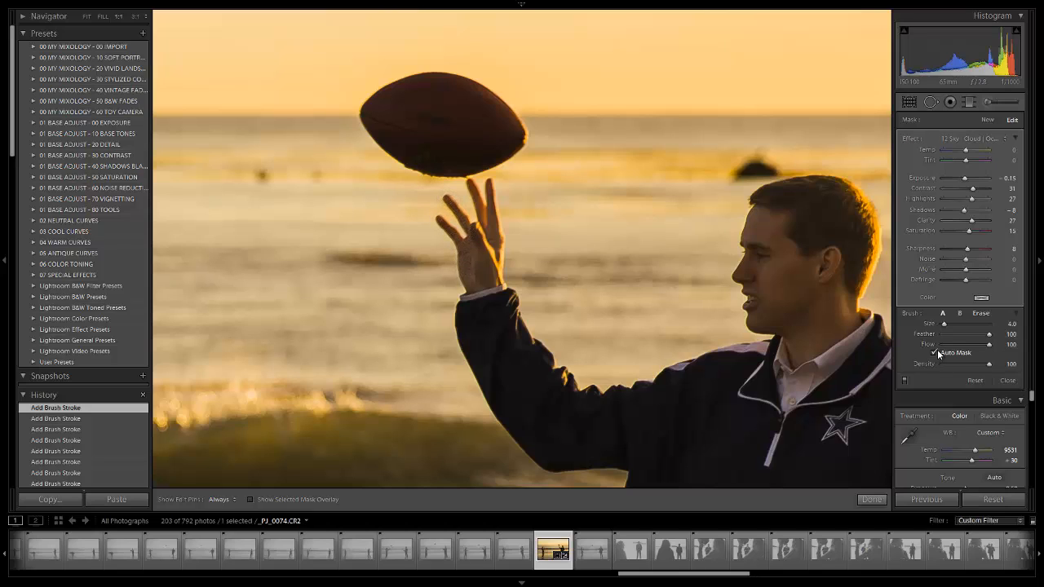
key(alt)
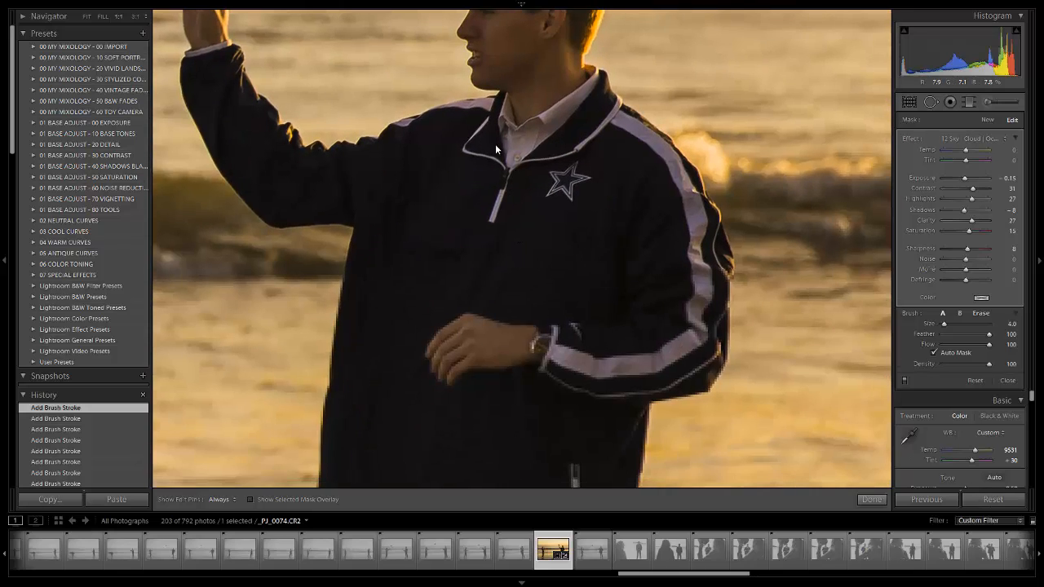
- Check the masking down the man's jacket and legs and close the Adjustment Brush at full-photo view
drag(489, 440, 408, 212)
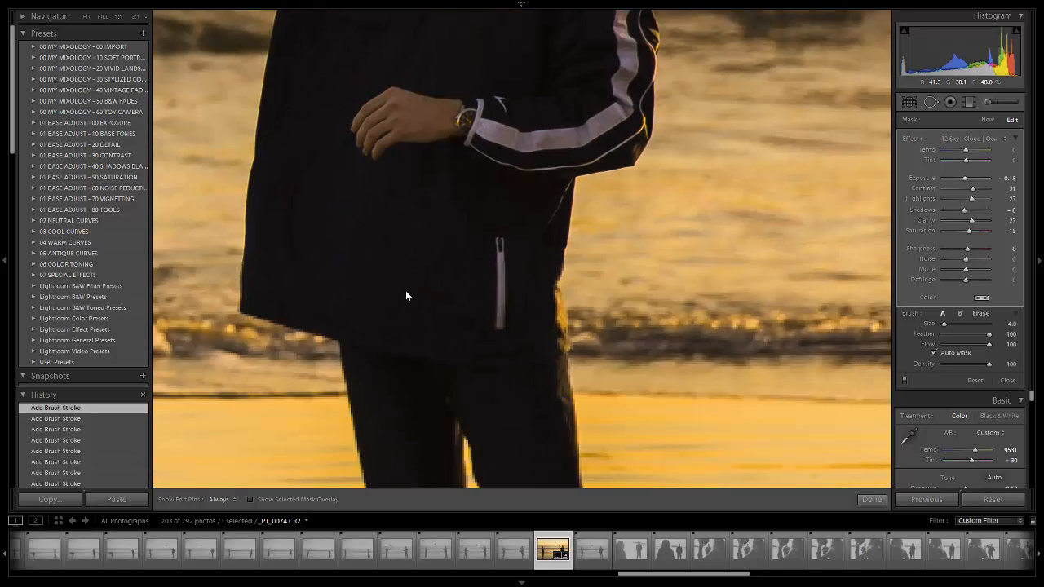
drag(405, 294, 492, 119)
drag(563, 461, 490, 251)
key(z)
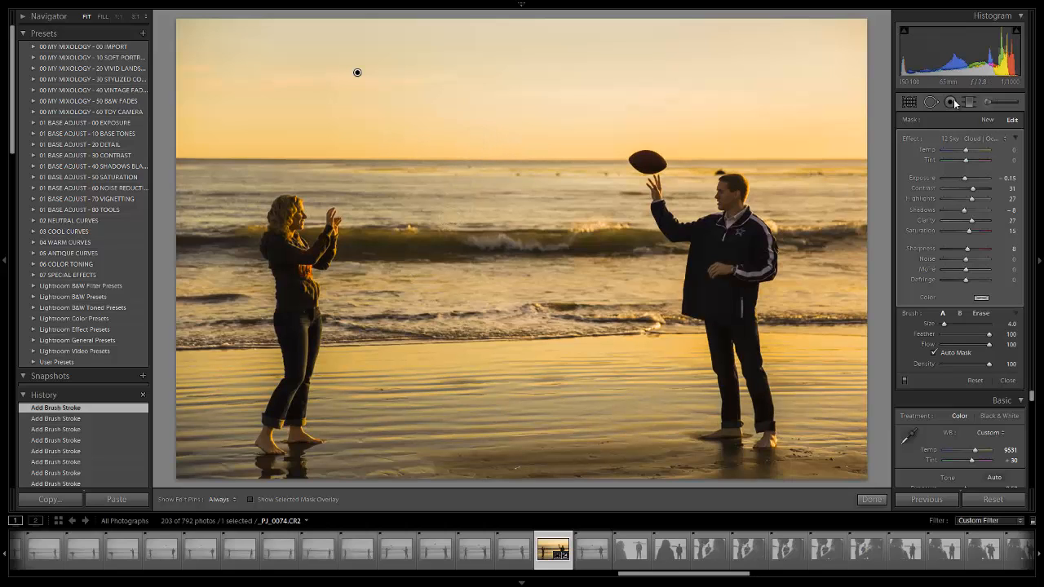
click(993, 105)
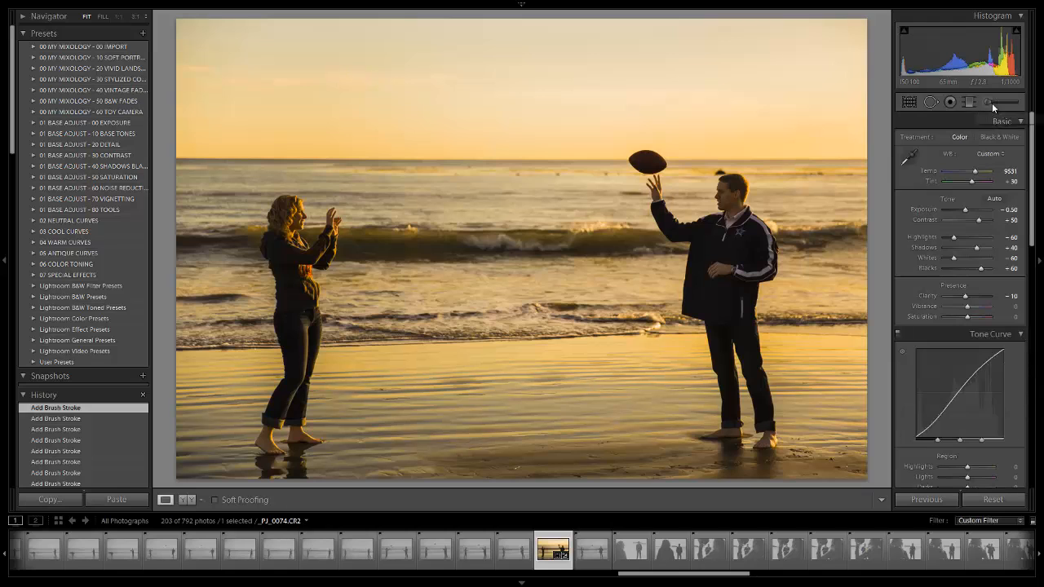
- Set the manual Lens Vignetting amount to -5 to slightly darken the photo's edges
scroll(990, 234, down, 5)
scroll(990, 230, down, 5)
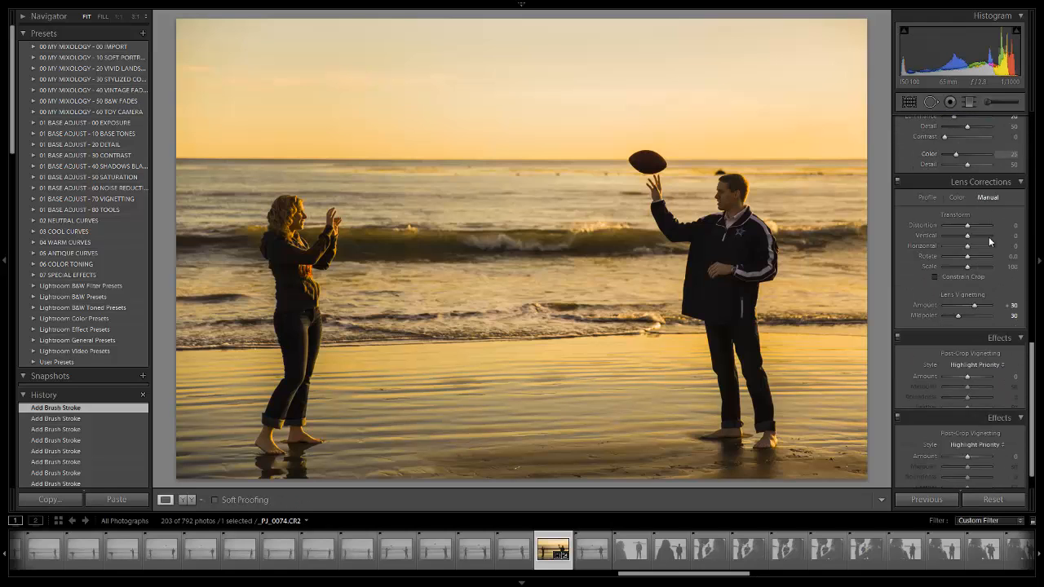
key(shift+Down)
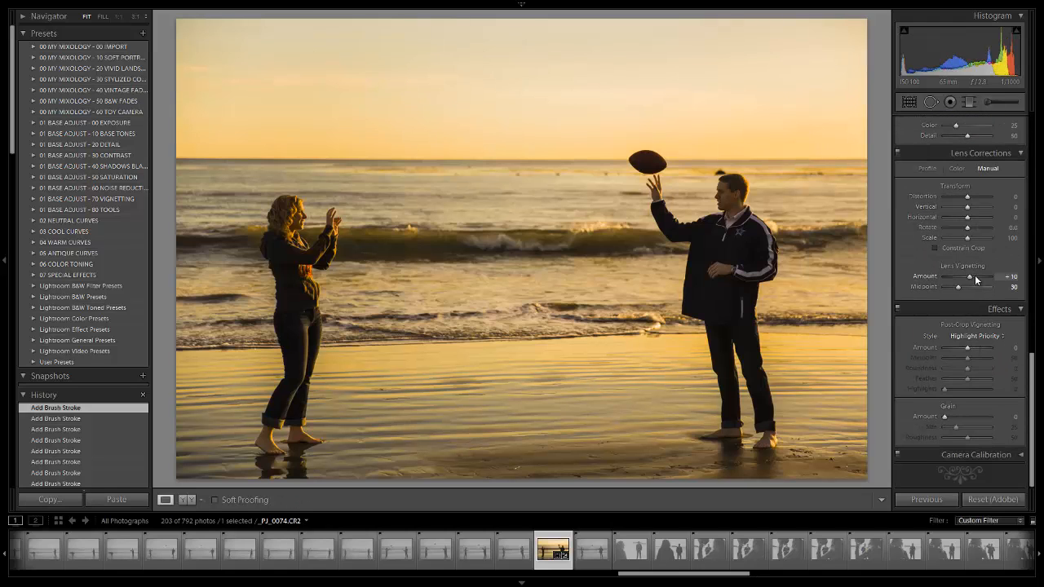
key(Down)
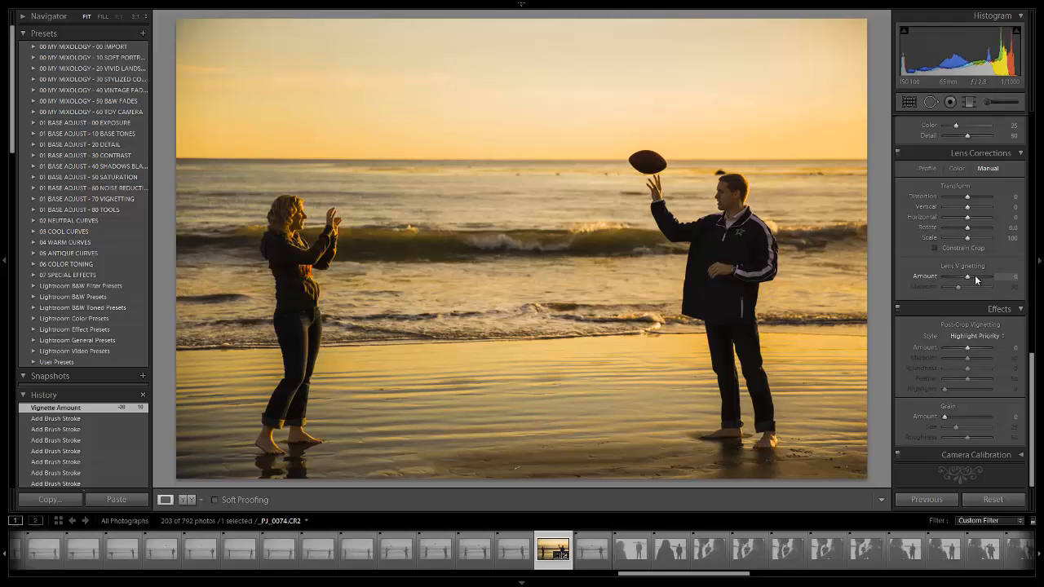
key(Up)
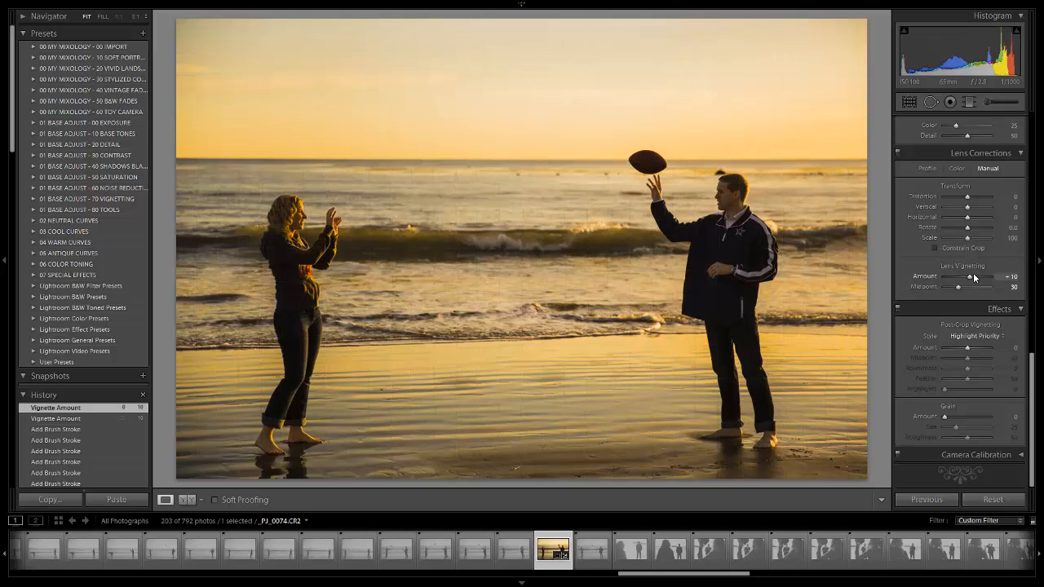
key(Down)
key(Down)
key(Down)
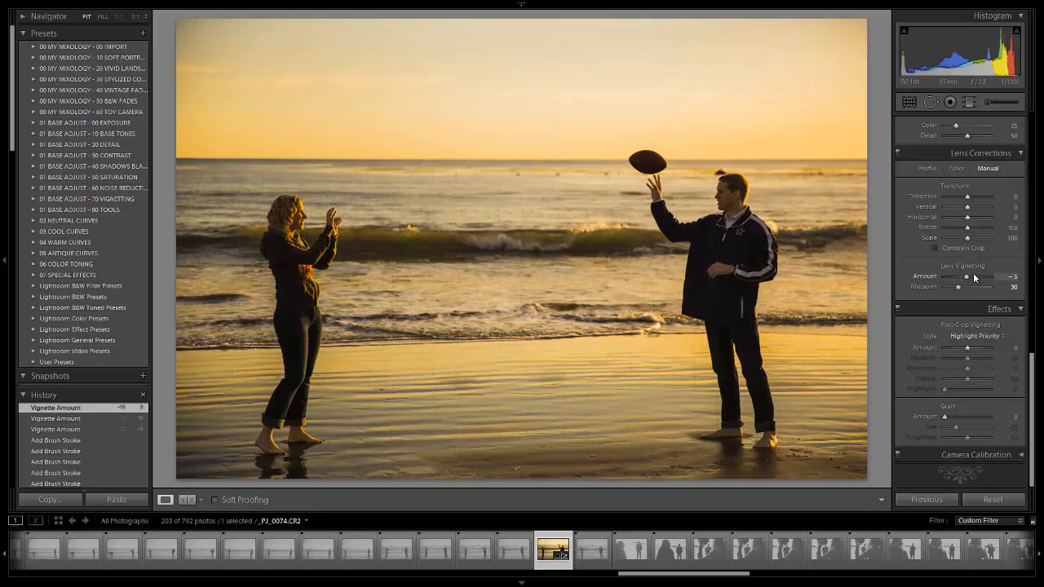
- Raise the exposure of the existing graduated filter beside the woman to 0.44 and close the Graduated Filter
click(968, 100)
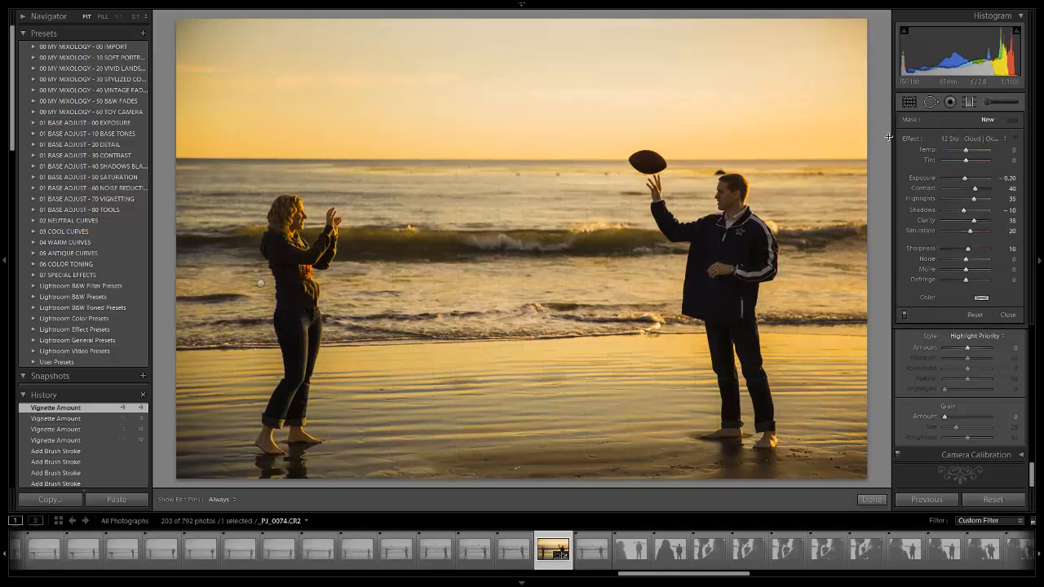
click(260, 283)
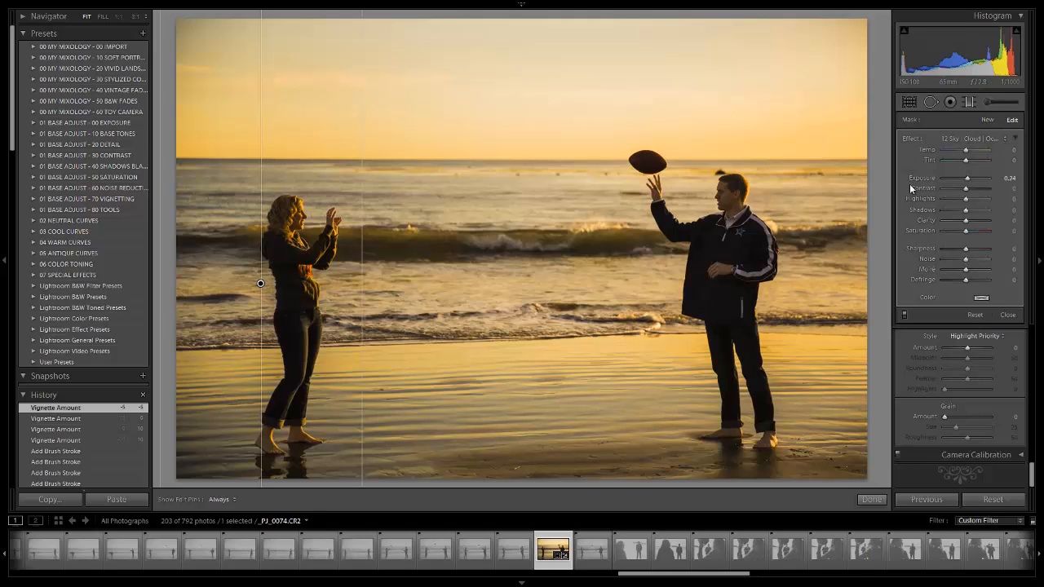
key(Up)
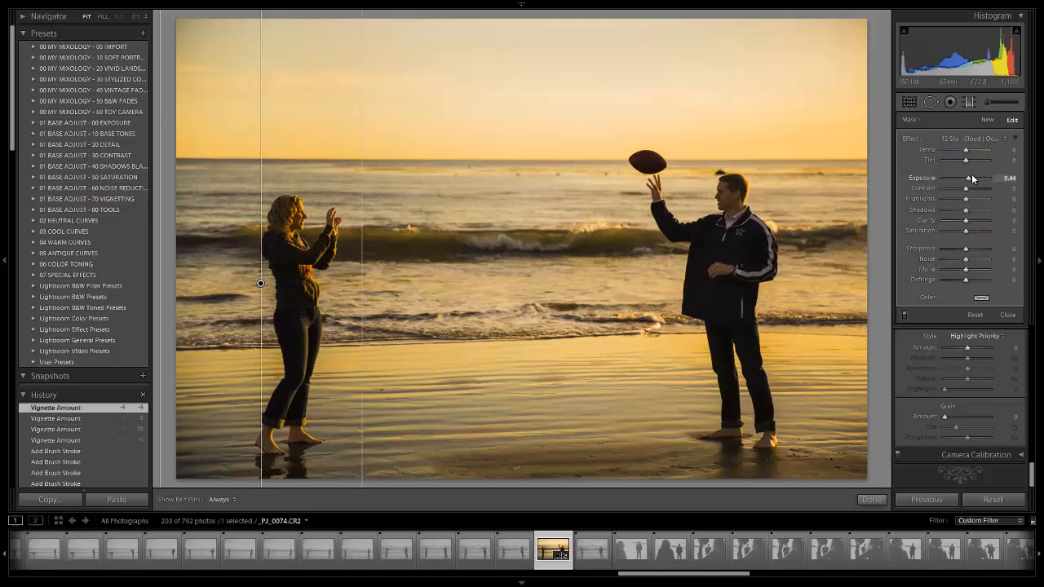
key(Up)
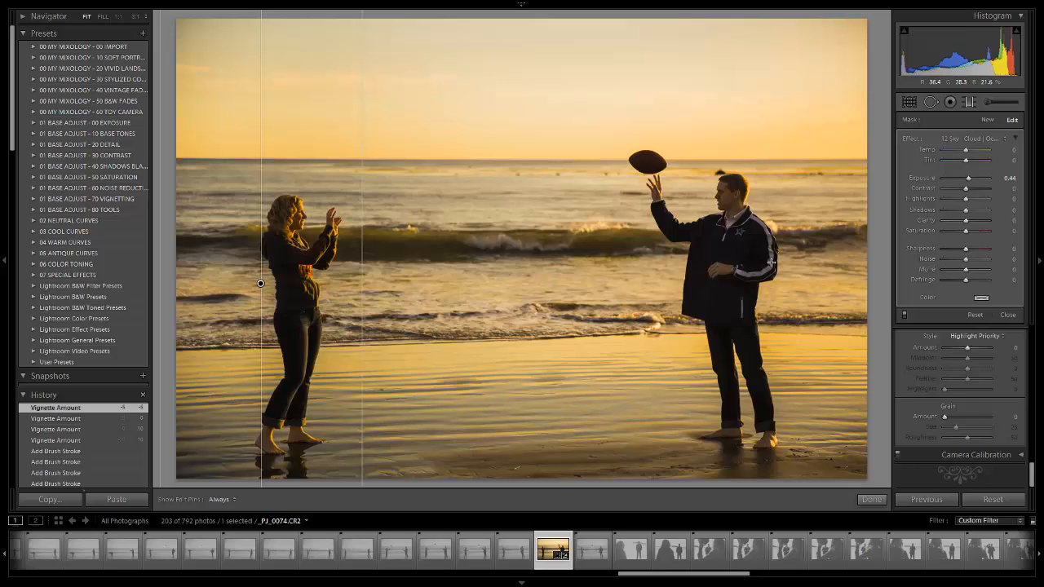
click(971, 102)
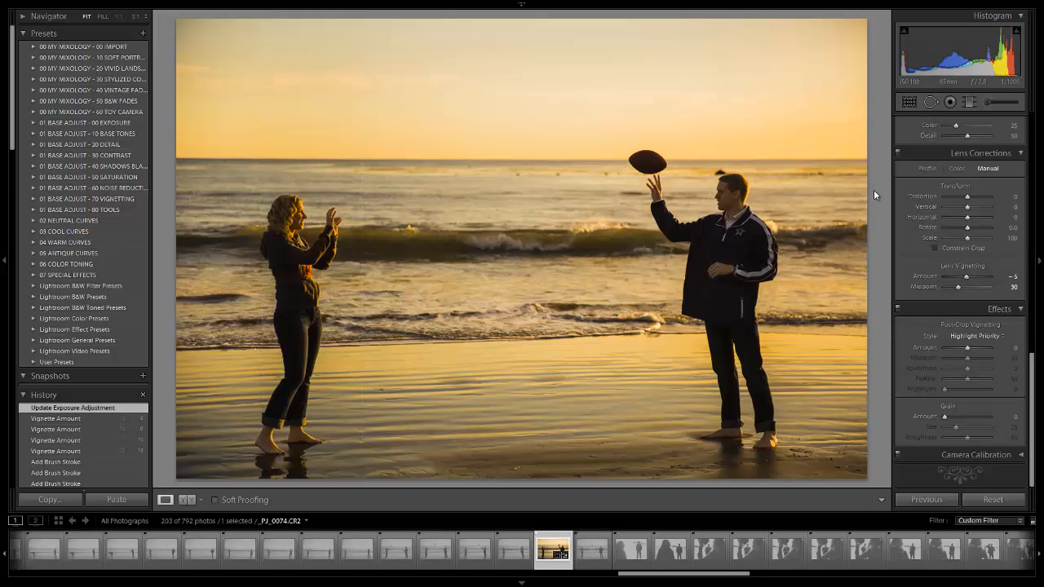
- Compare the edited photo with its original Before version several times, ending on the edited version
key(backslash)
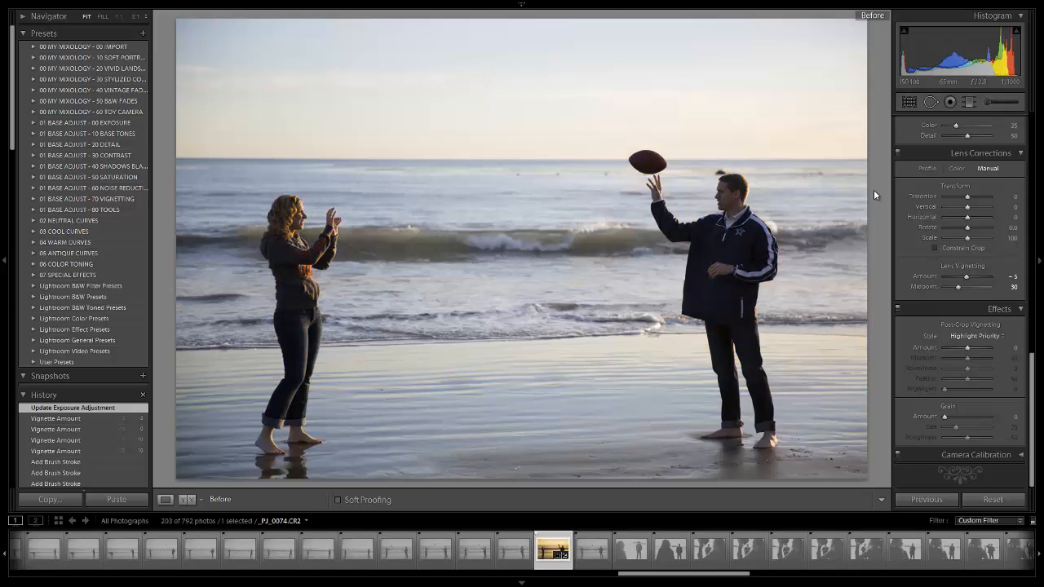
key(backslash)
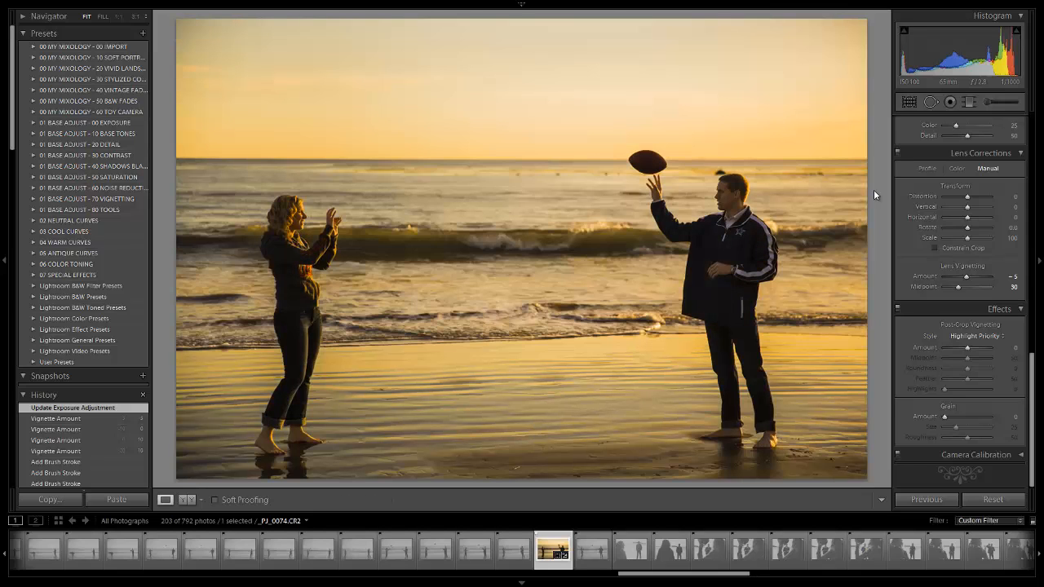
key(backslash)
key(backslash)
key(backslash)
key(backslash)
- Inspect the dark rock behind the man's head up close, briefly opening Spot Removal, and return to the full-photo view
click(726, 178)
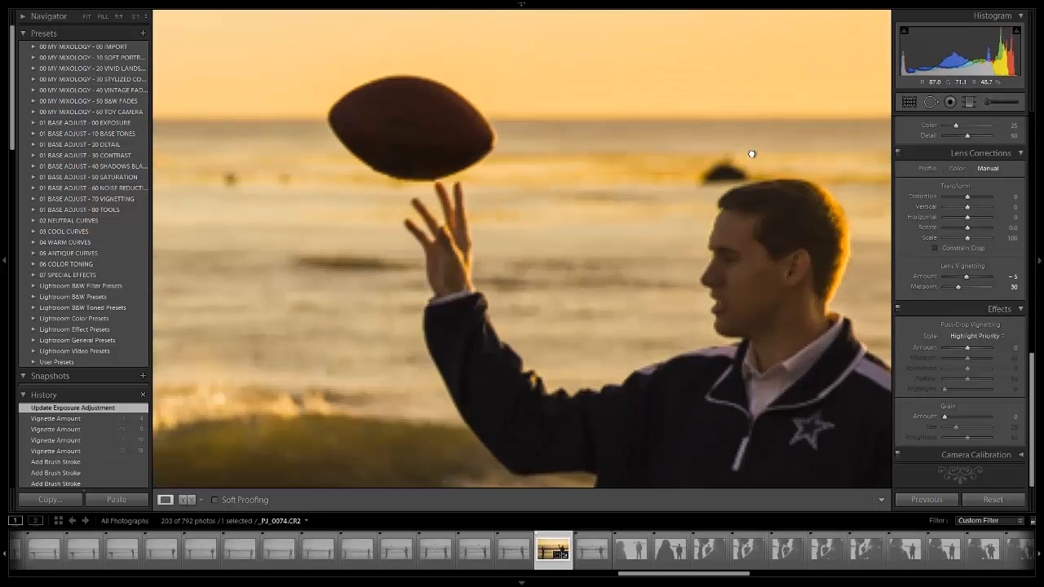
drag(752, 154, 591, 265)
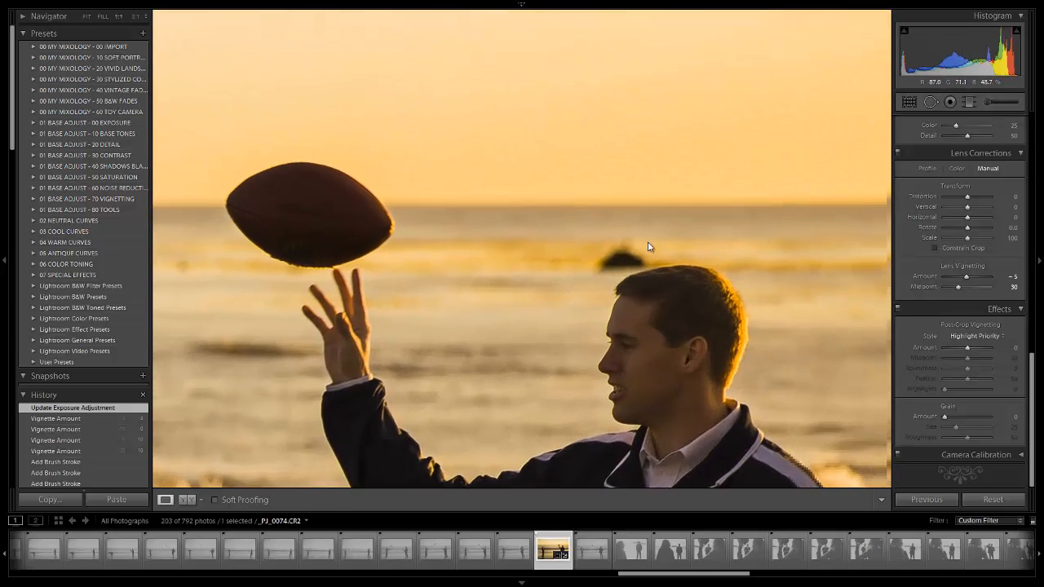
click(931, 102)
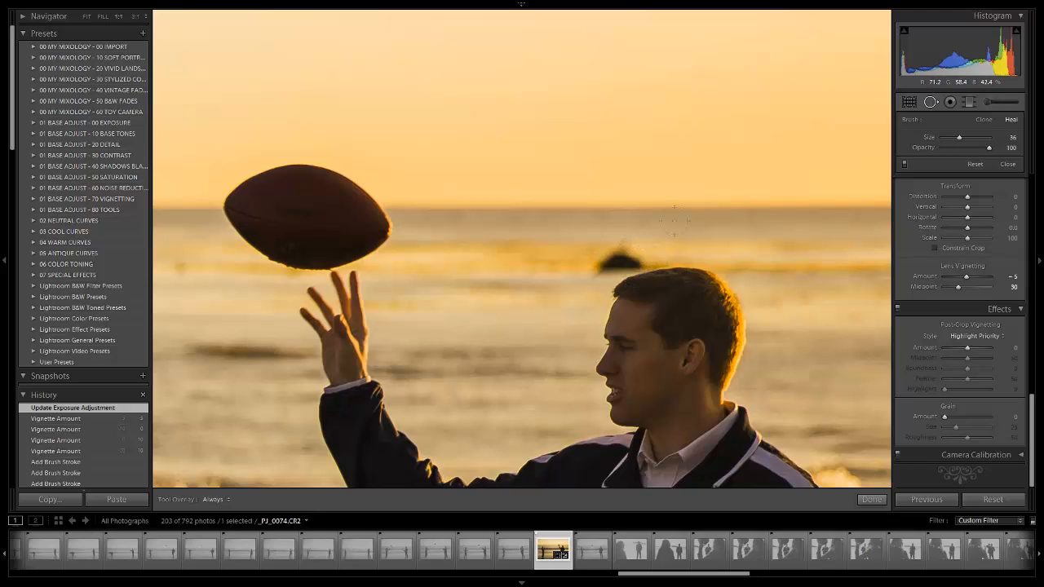
click(930, 102)
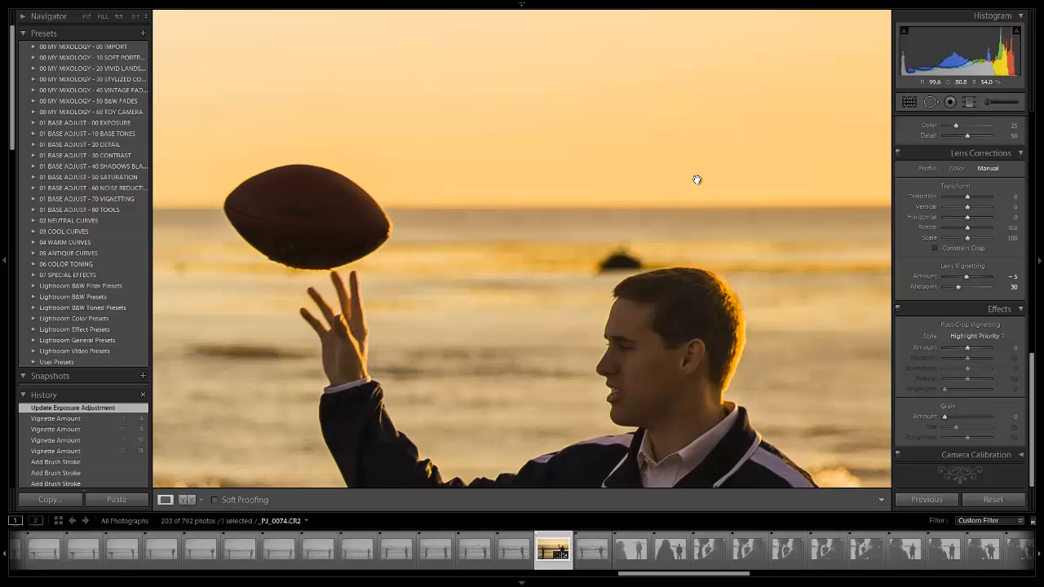
click(722, 273)
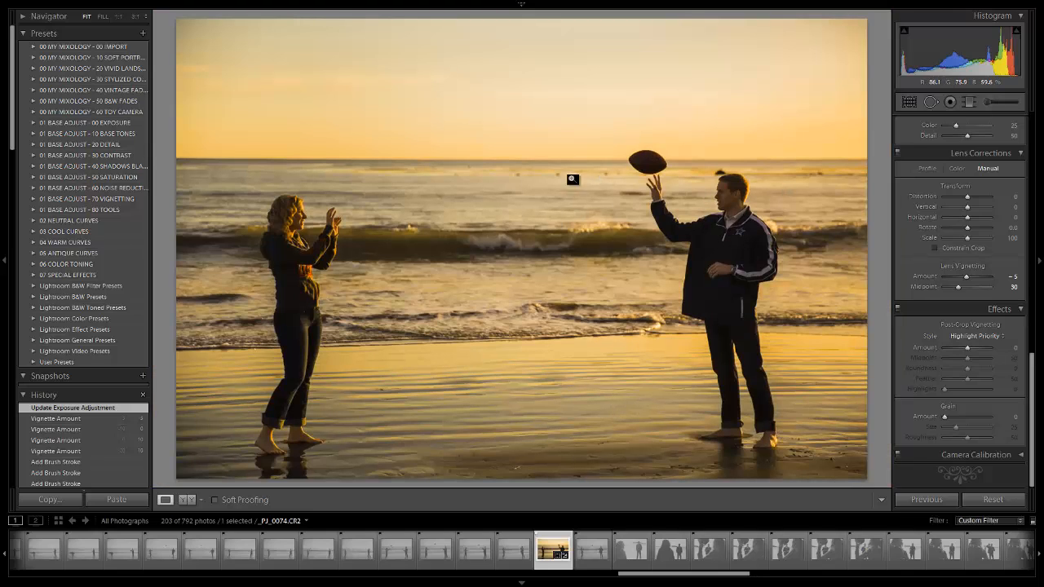